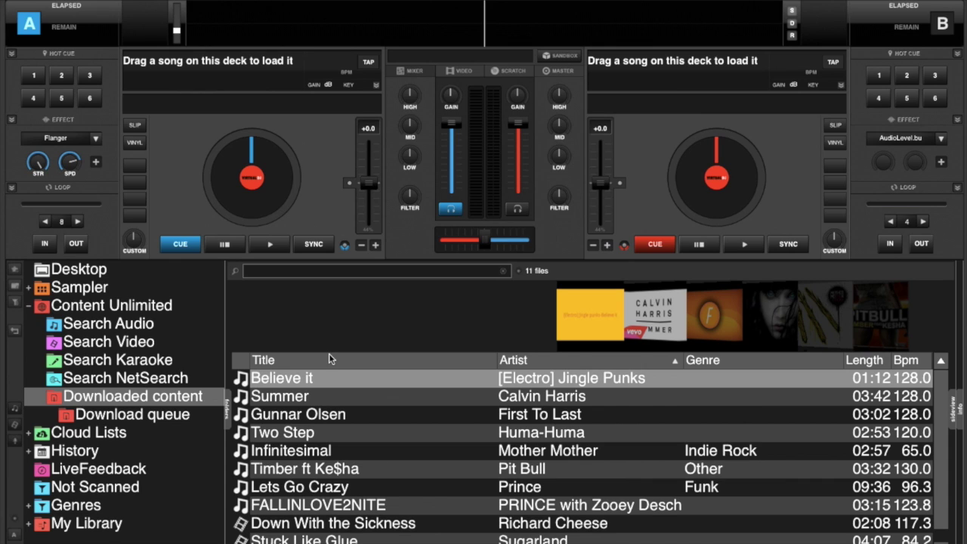
# Open the POIs Editor for 'Believe it', enlarge it to near full screen, and enable Show All.
pyautogui.rightClick(290, 383)
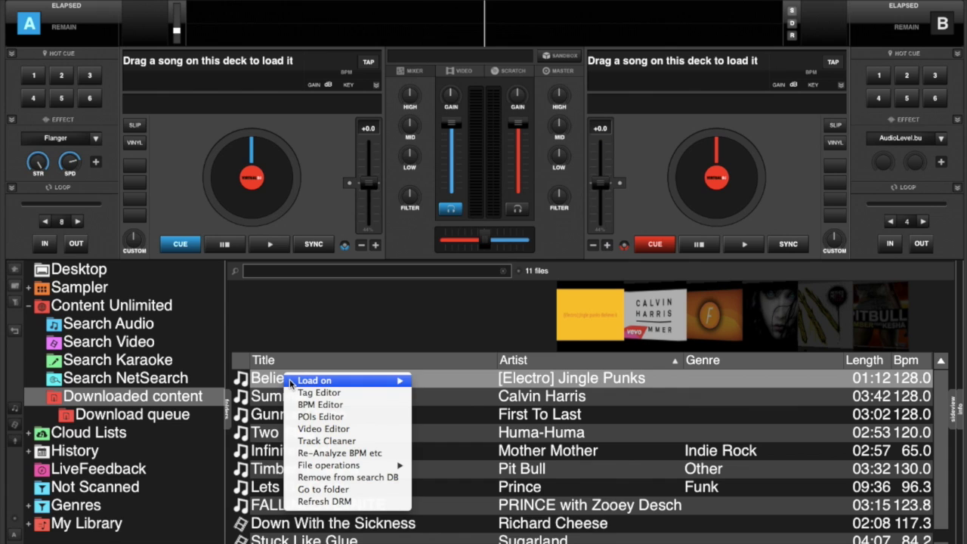
pyautogui.click(352, 417)
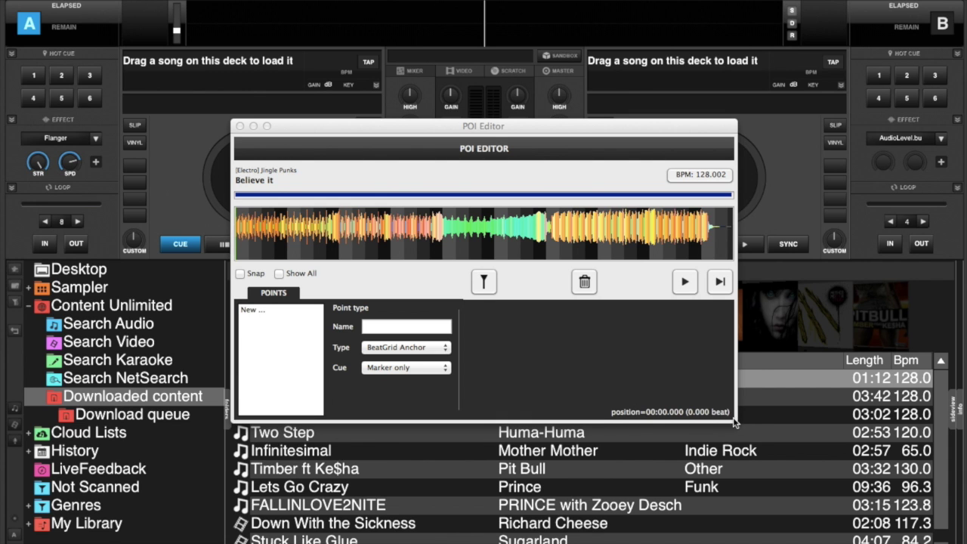
pyautogui.moveTo(735, 421); pyautogui.dragTo(949, 539)
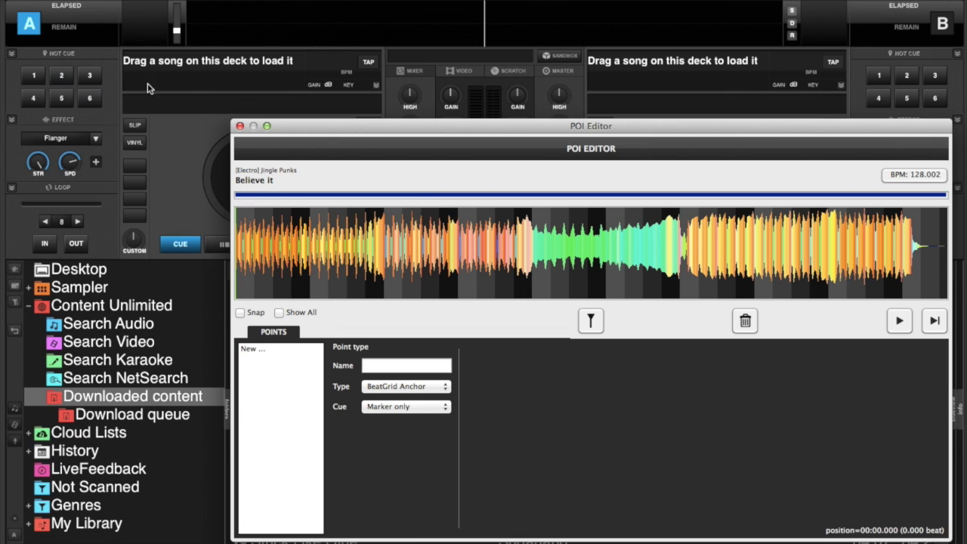
pyautogui.moveTo(225, 112); pyautogui.dragTo(18, 1)
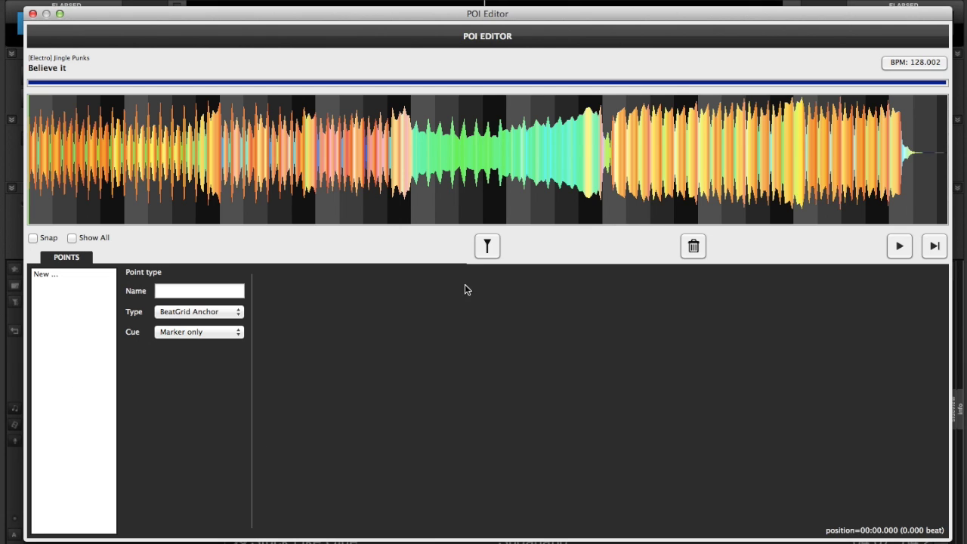
pyautogui.click(73, 237)
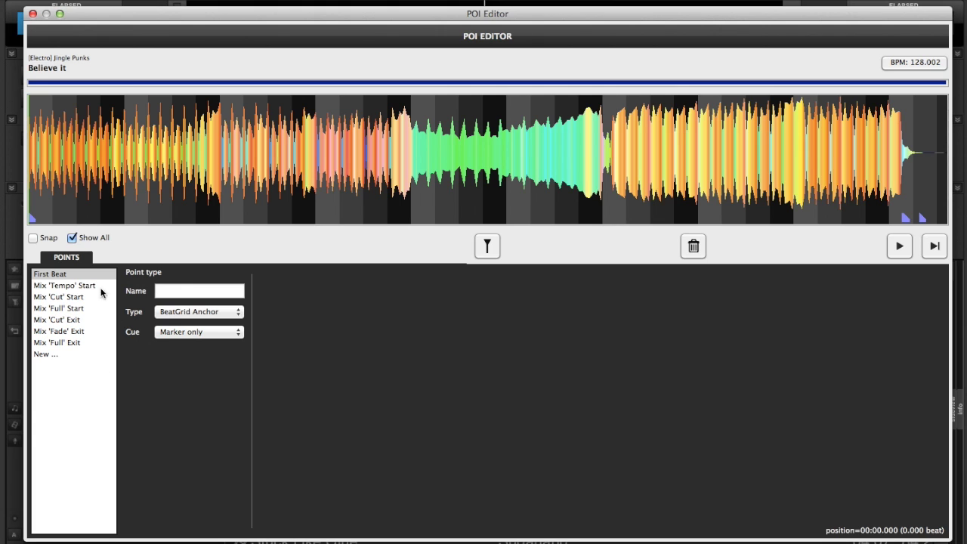
pyautogui.click(72, 239)
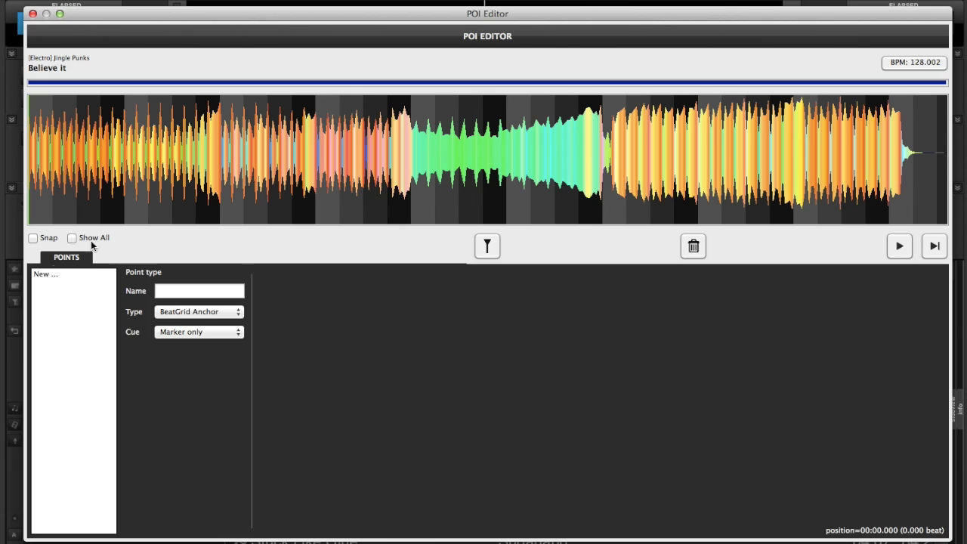
# Zoom the waveform and shift the beat grid to line up with the beats.
pyautogui.scroll(5, 343, 172)
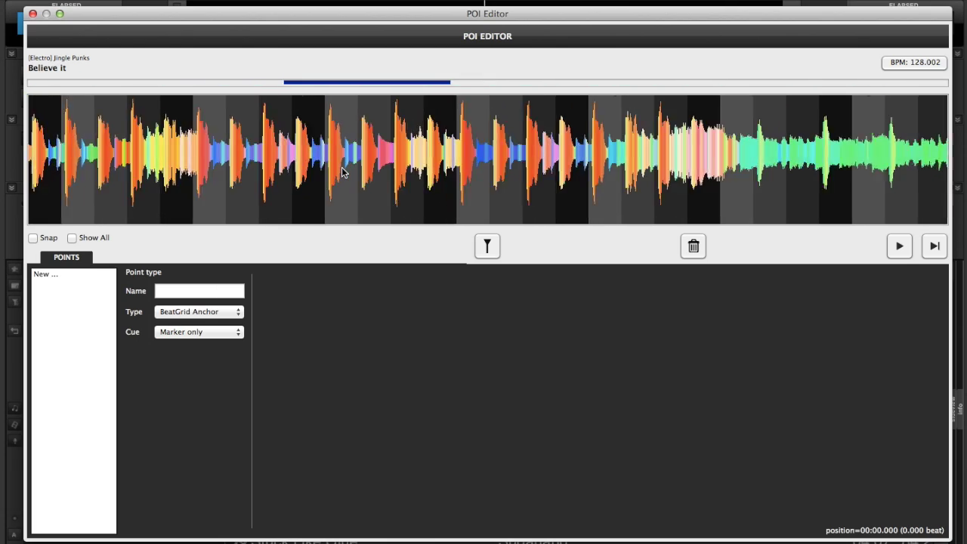
pyautogui.scroll(-3, 342, 173)
pyautogui.scroll(-3, 342, 173)
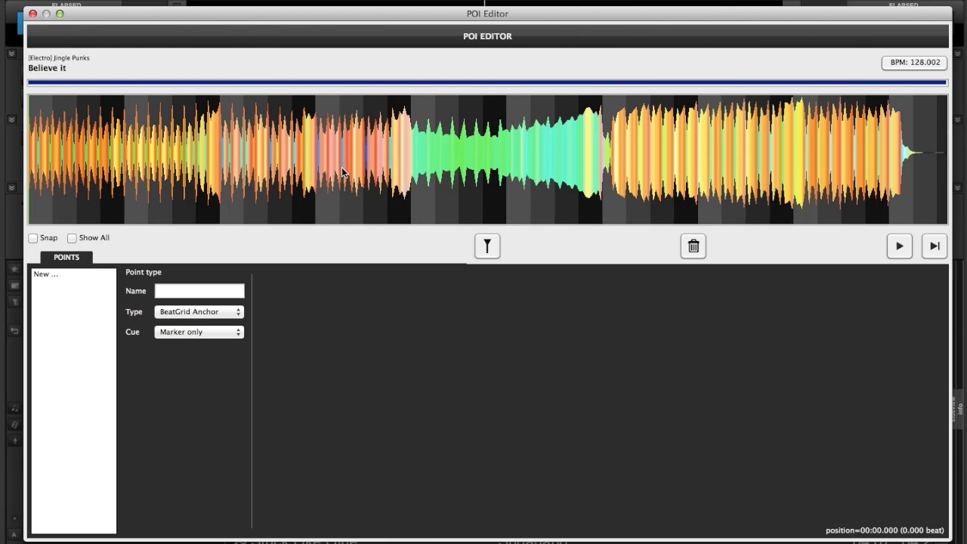
pyautogui.scroll(5, 342, 172)
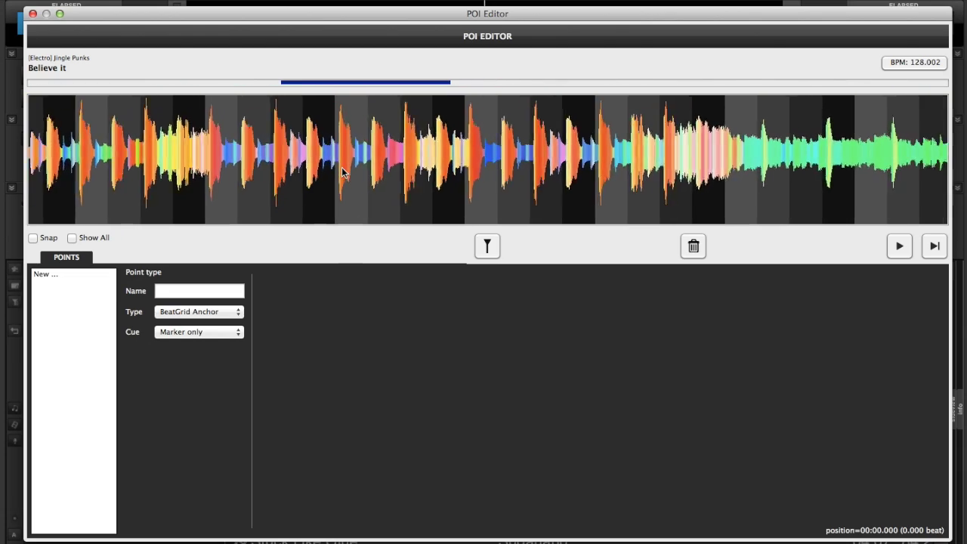
pyautogui.scroll(-5, 342, 173)
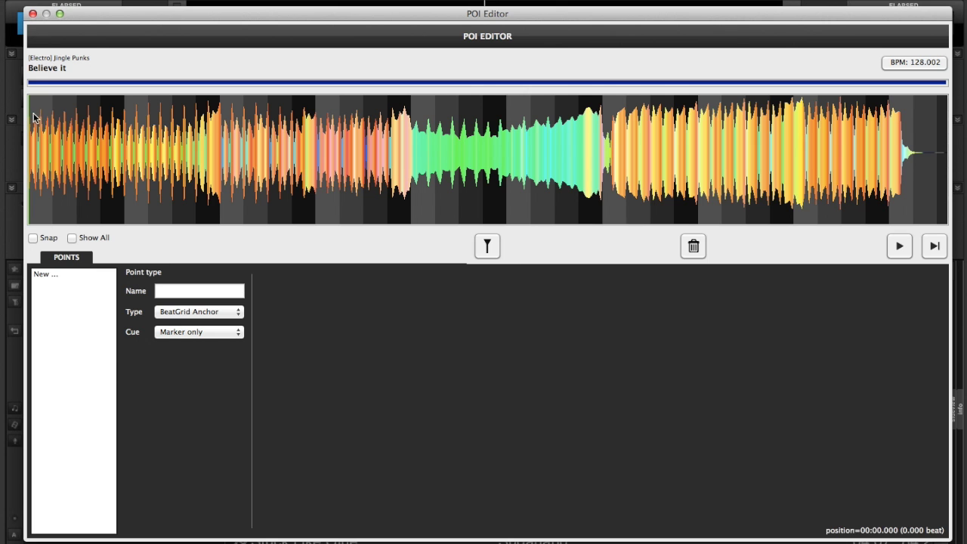
pyautogui.moveTo(29, 115); pyautogui.dragTo(151, 117)
# Move the play position to 00:09.464 and add a new hot cue there.
pyautogui.scroll(3, 224, 151)
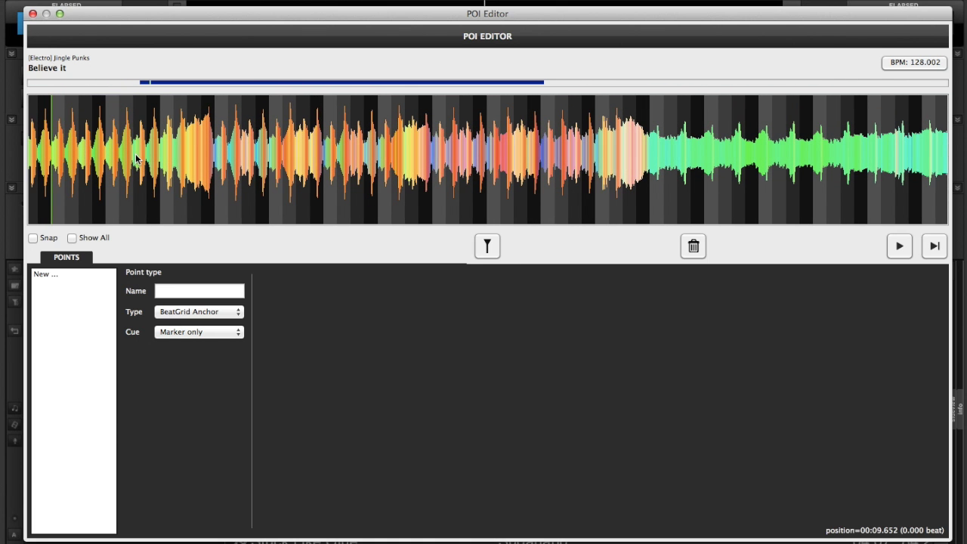
pyautogui.moveTo(198, 83); pyautogui.dragTo(117, 94)
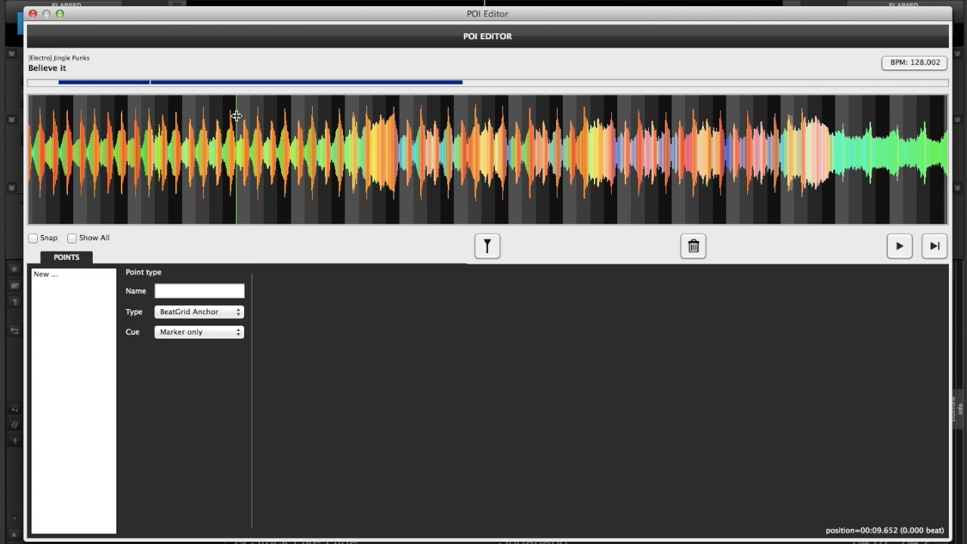
pyautogui.moveTo(237, 116); pyautogui.dragTo(231, 112)
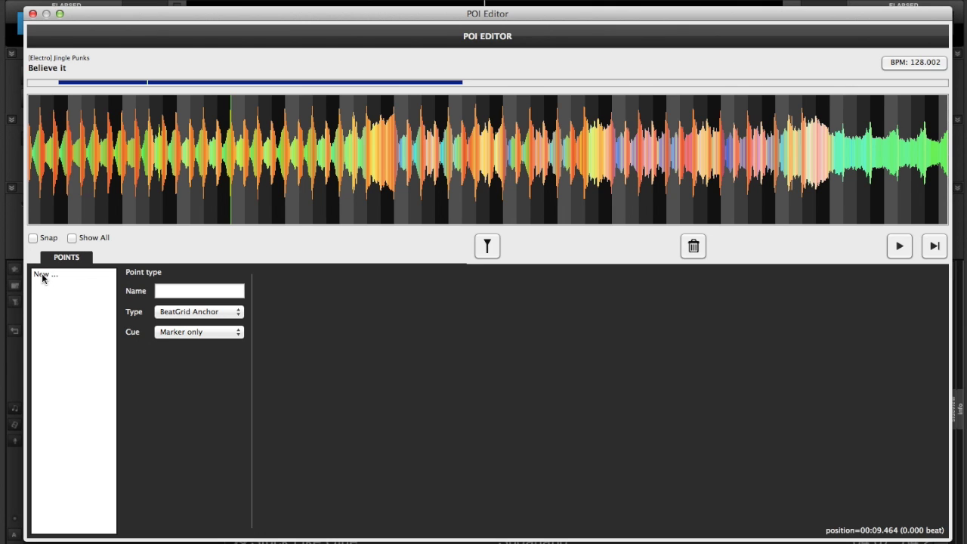
pyautogui.click(43, 276)
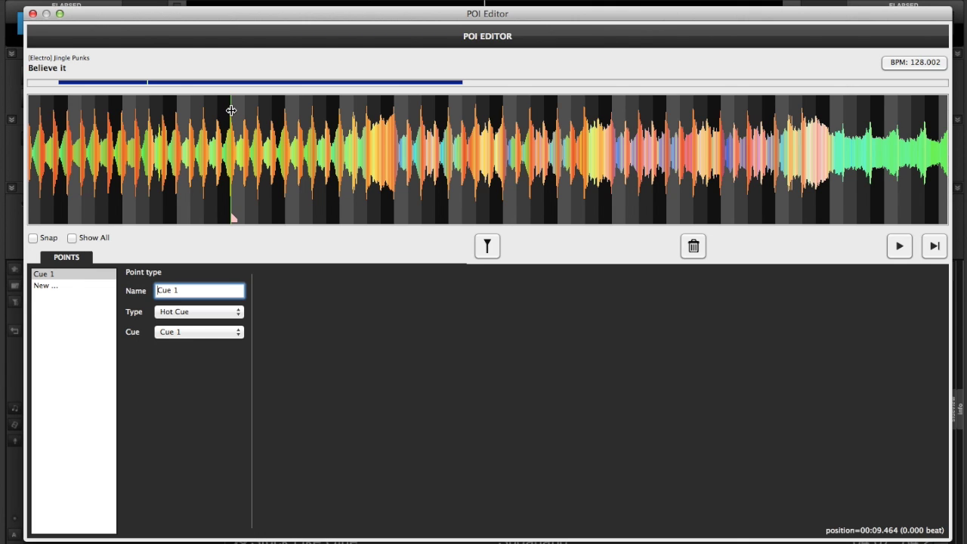
# Nudge Cue 1 onto the beat at 00:07.587, toggling Snap on and back off.
pyautogui.moveTo(232, 111)
pyautogui.mouseDown()
pyautogui.moveTo(320, 121)
pyautogui.moveTo(226, 123)
pyautogui.moveTo(176, 141)
pyautogui.mouseUp()
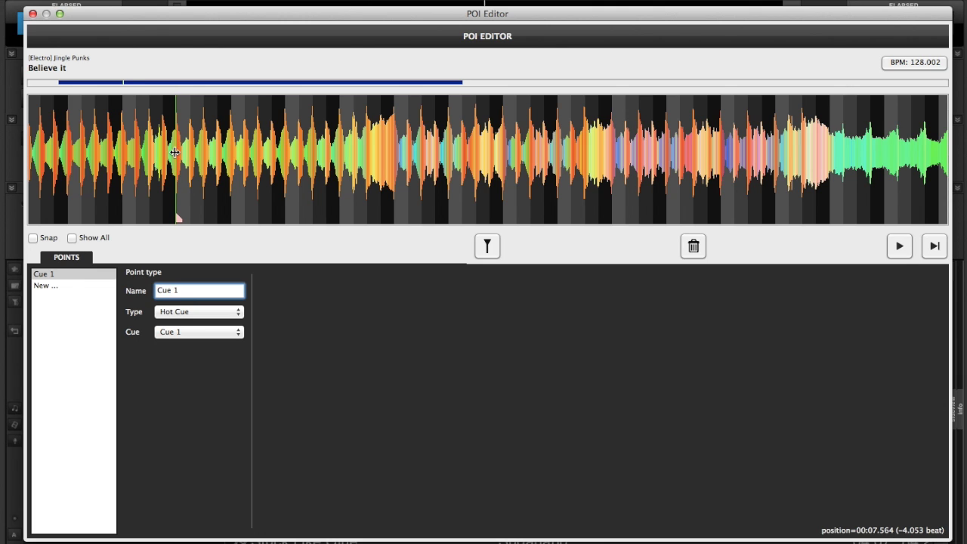
pyautogui.scroll(8, 175, 152)
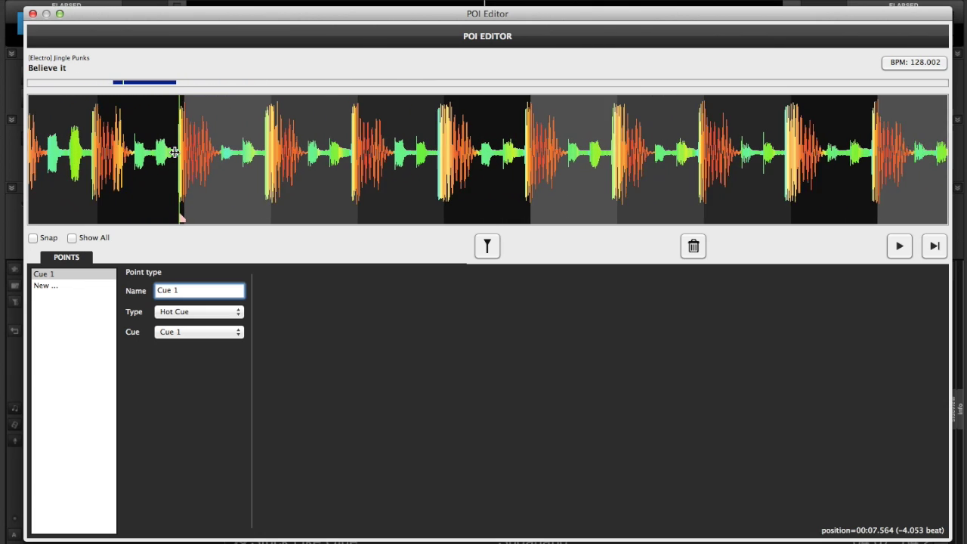
pyautogui.moveTo(176, 154); pyautogui.dragTo(186, 159)
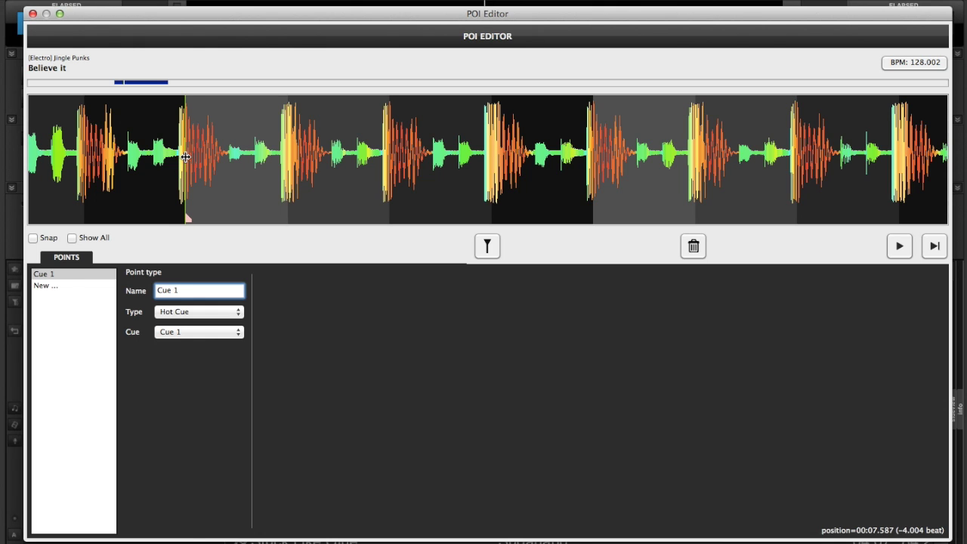
pyautogui.click(33, 239)
pyautogui.click(33, 239)
# Add Cue 2 at about 00:08.525 as a Saved Loop and retype its name as 'Sa'.
pyautogui.click(52, 286)
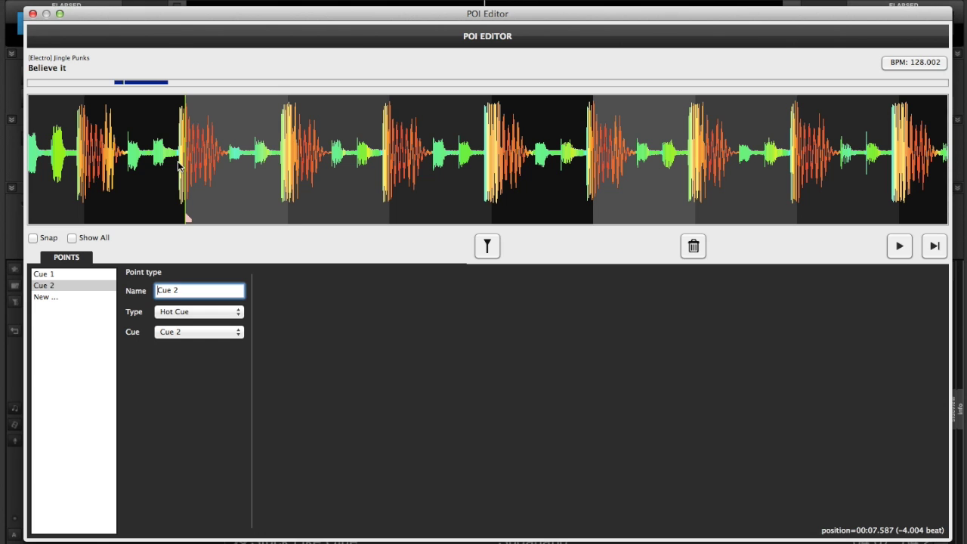
pyautogui.moveTo(185, 150); pyautogui.dragTo(389, 142)
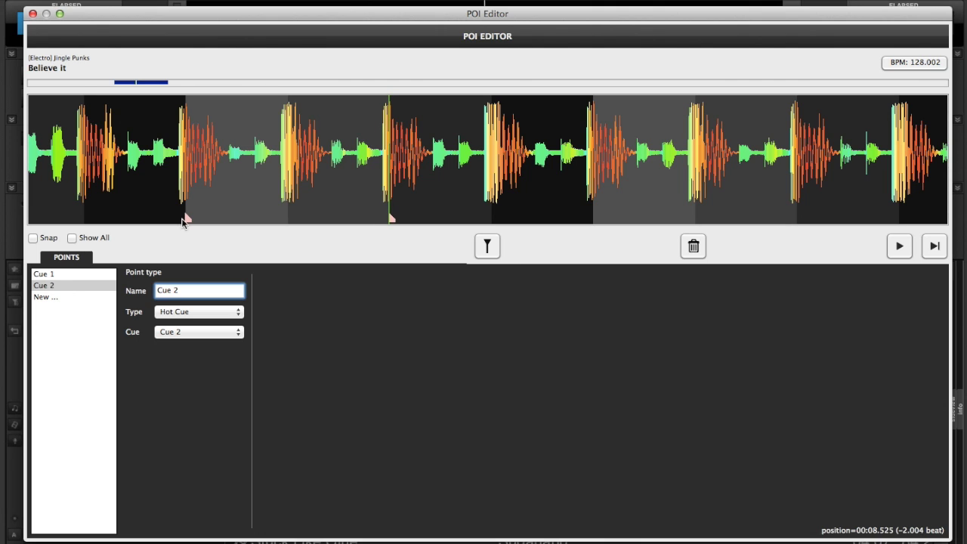
pyautogui.click(239, 317)
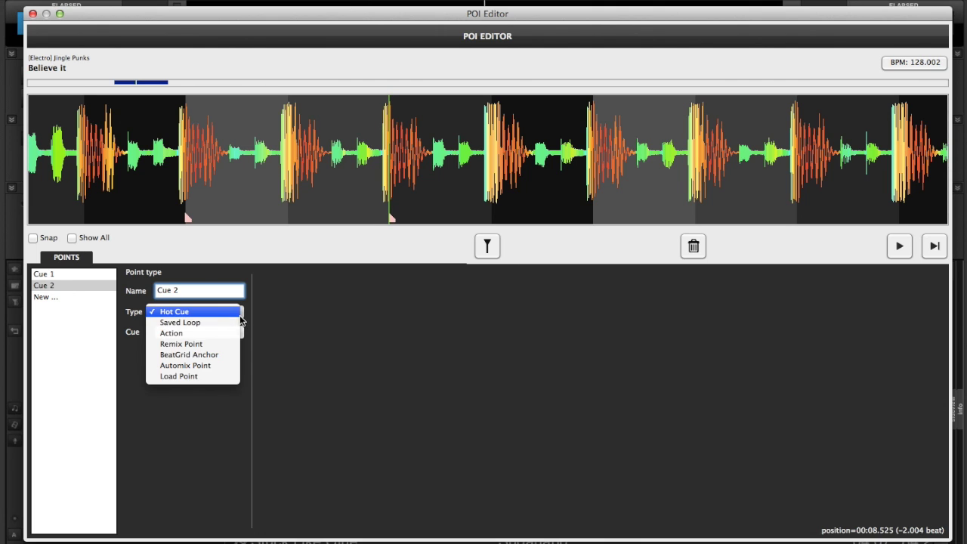
pyautogui.click(195, 323)
pyautogui.click(188, 291)
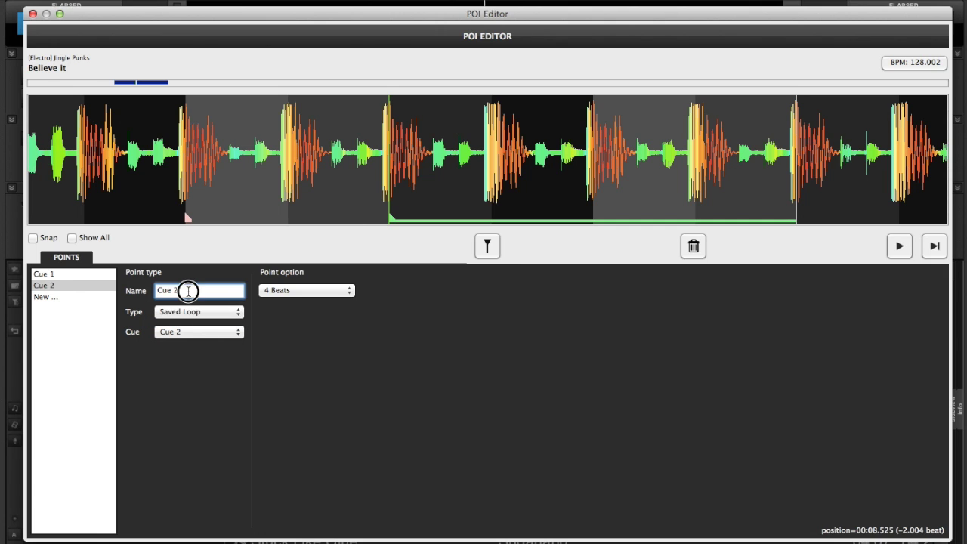
pyautogui.moveTo(188, 291); pyautogui.dragTo(156, 292)
pyautogui.write('Saved Loop')
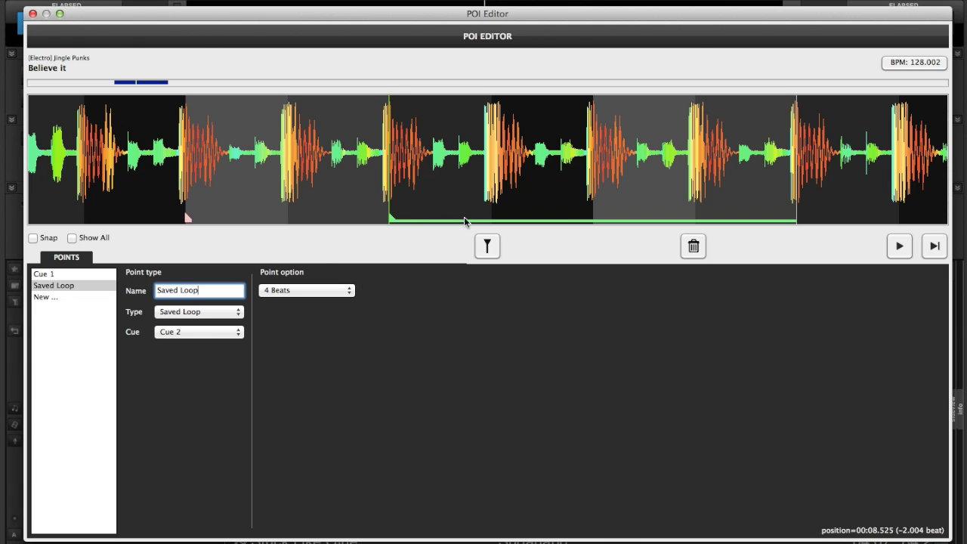
# Set the saved loop length to 4 beats.
pyautogui.click(351, 292)
pyautogui.click(313, 301)
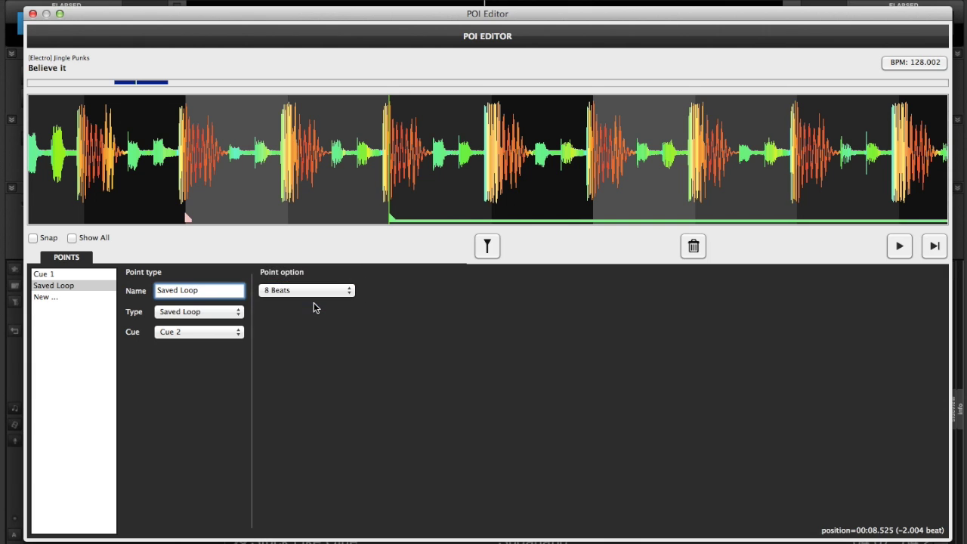
pyautogui.click(350, 293)
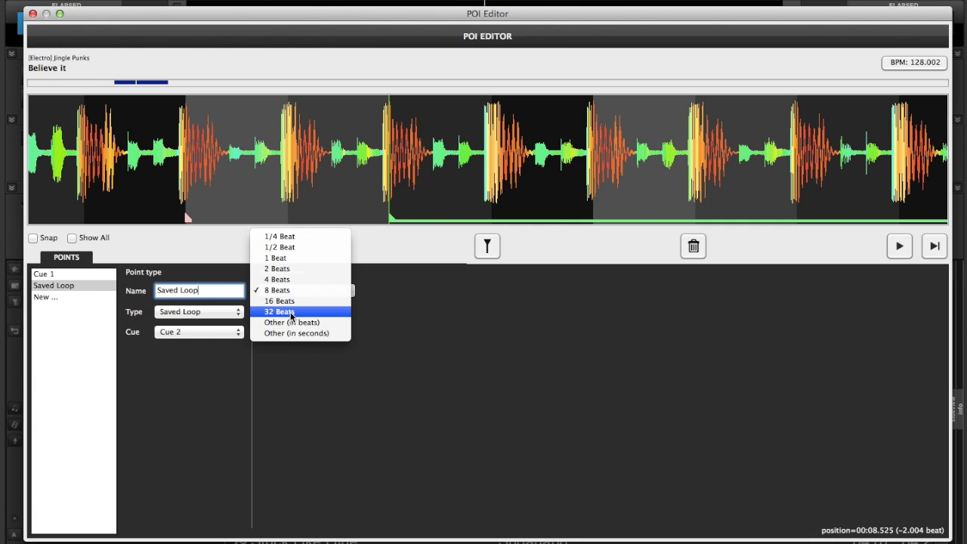
pyautogui.click(287, 260)
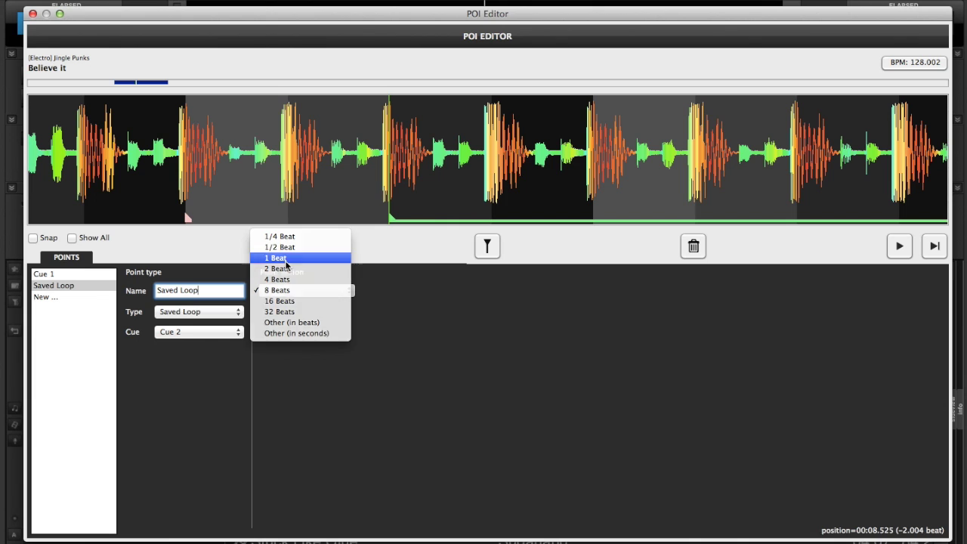
pyautogui.click(348, 293)
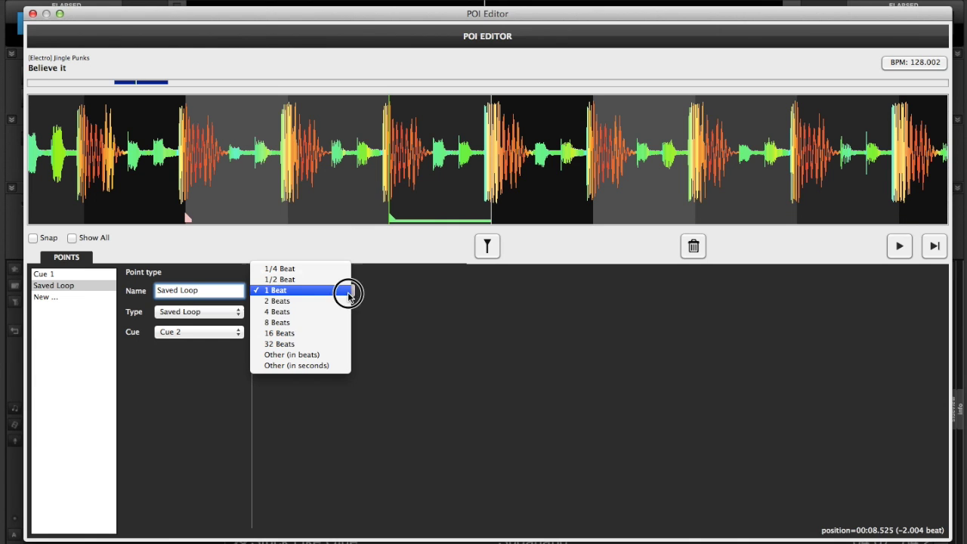
pyautogui.click(316, 316)
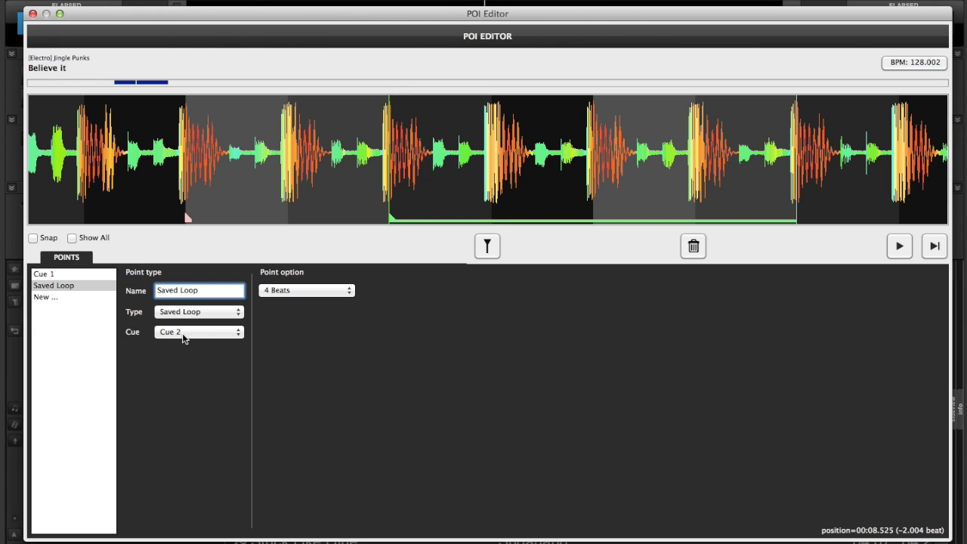
pyautogui.click(239, 334)
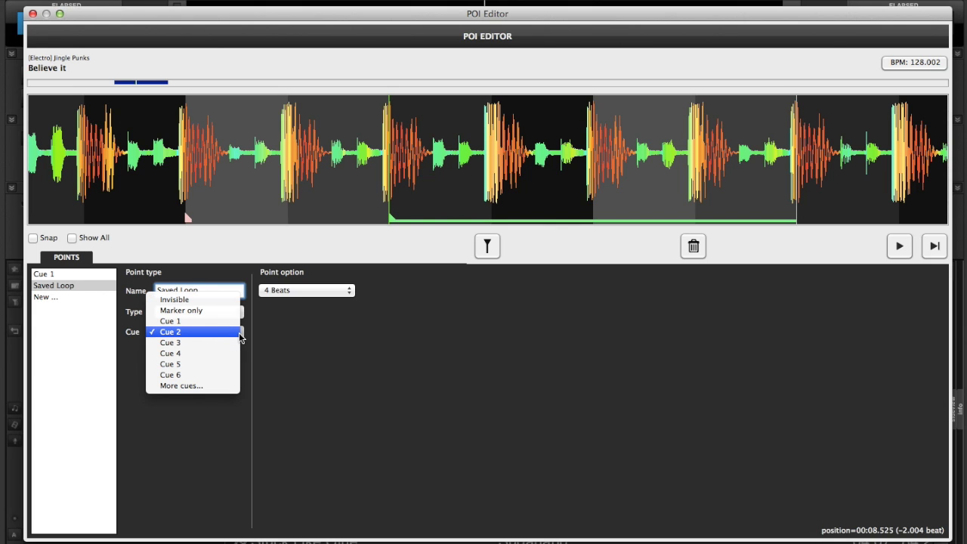
pyautogui.click(201, 311)
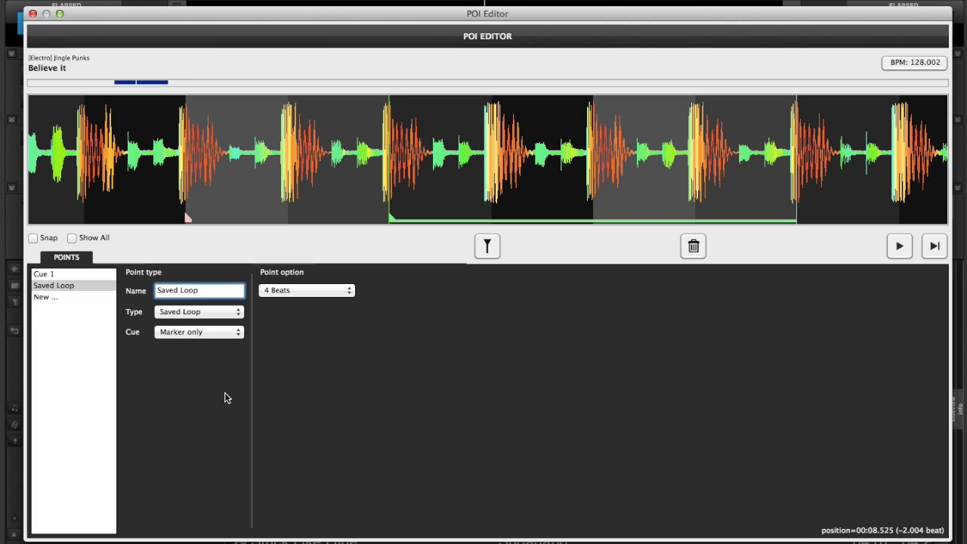
pyautogui.click(240, 332)
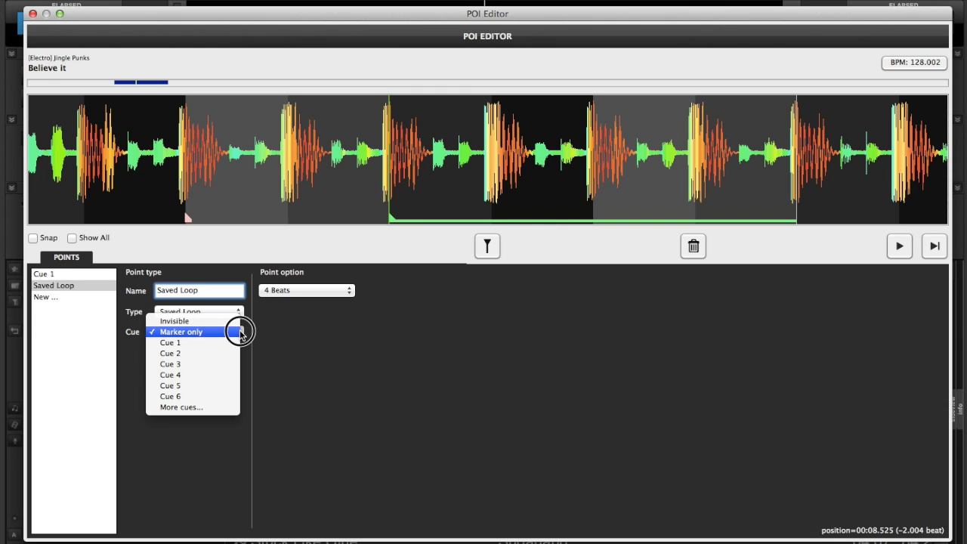
pyautogui.click(196, 355)
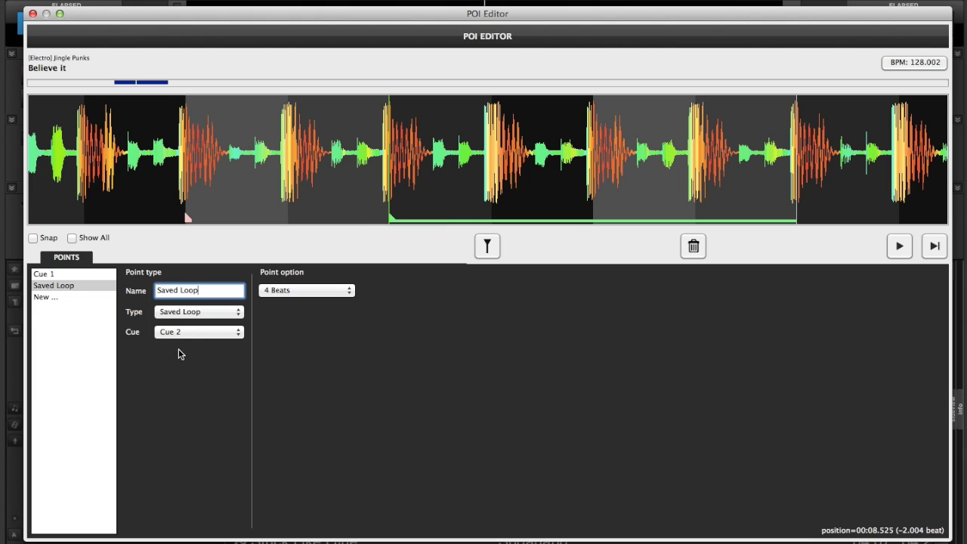
pyautogui.click(68, 286)
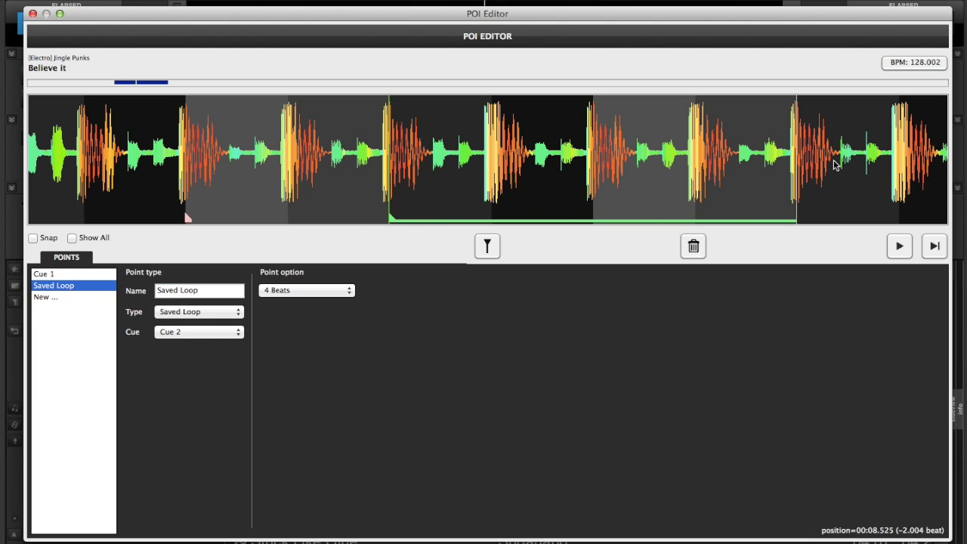
pyautogui.click(899, 246)
pyautogui.click(49, 274)
pyautogui.click(50, 288)
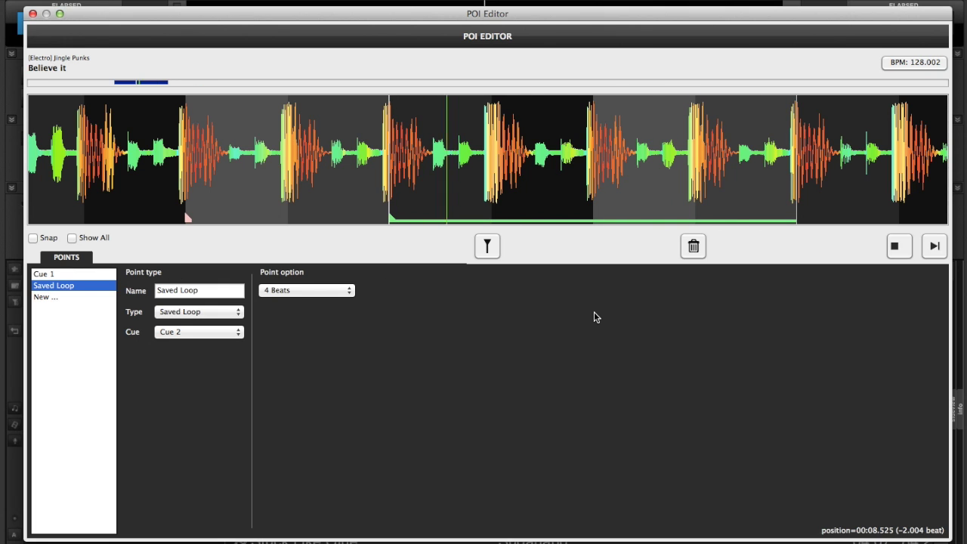
pyautogui.click(897, 247)
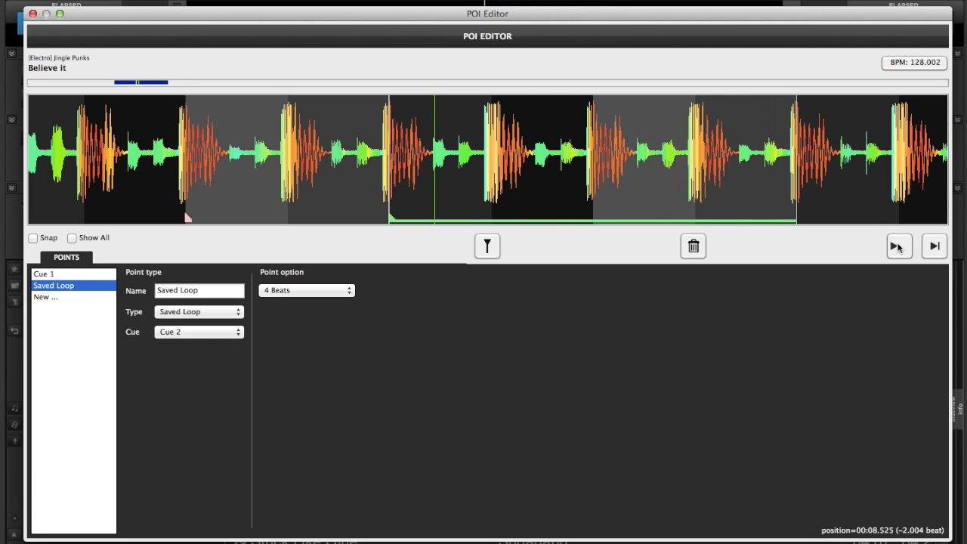
# Load 'Believe it' onto deck A, play Hot Cue 2's loop, exit it, then pause.
pyautogui.click(32, 12)
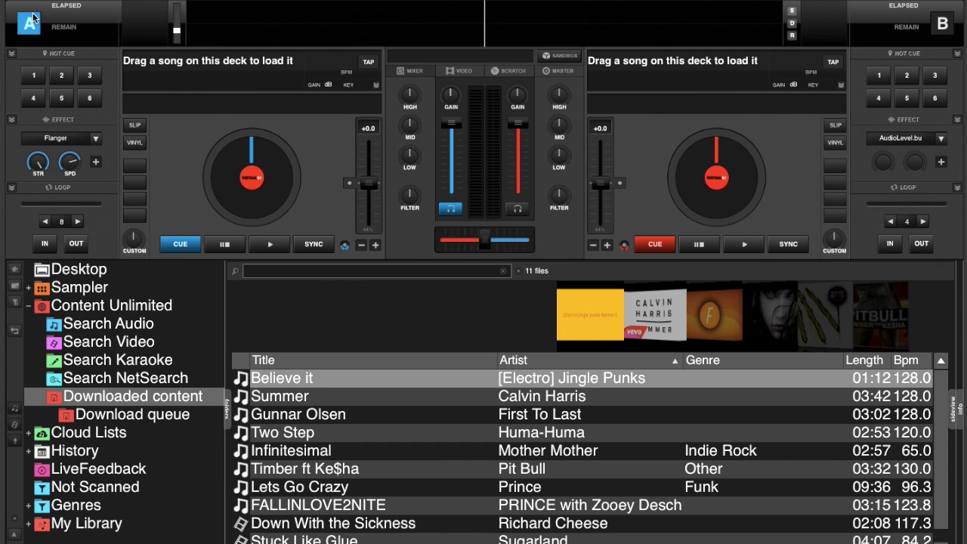
pyautogui.moveTo(279, 384); pyautogui.dragTo(249, 183)
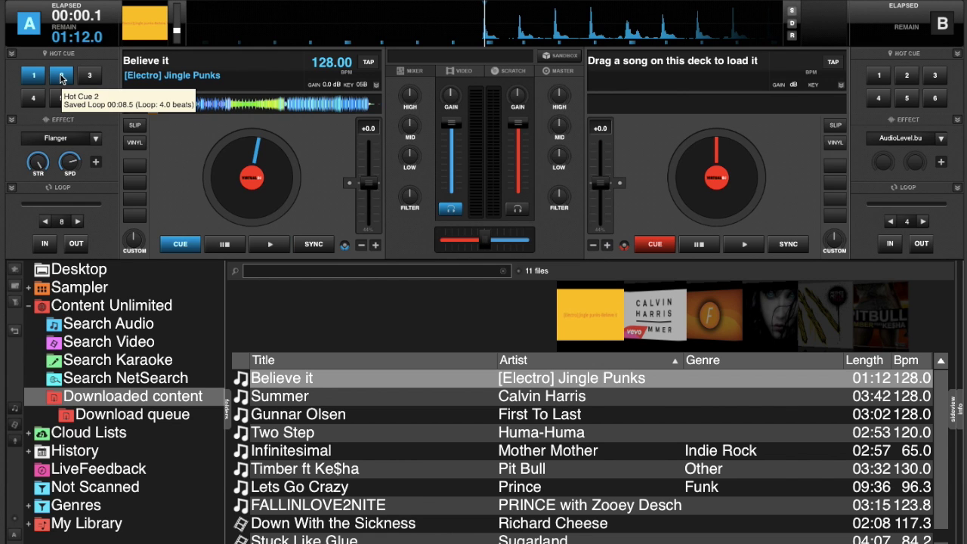
pyautogui.click(61, 78)
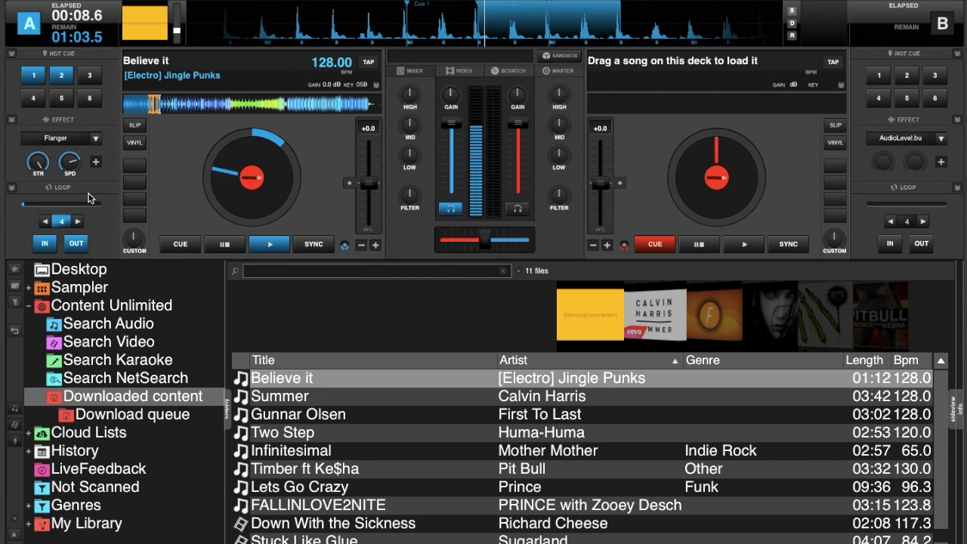
pyautogui.click(75, 244)
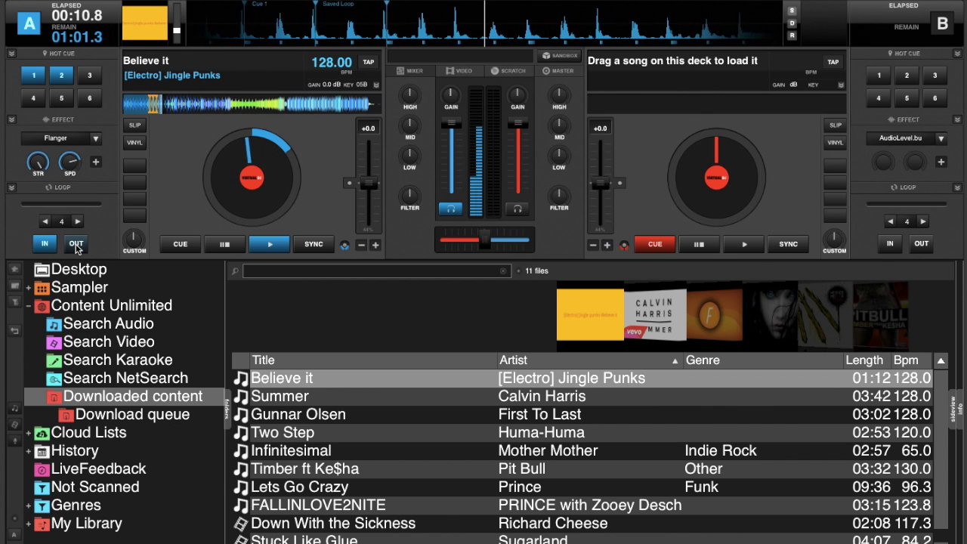
pyautogui.click(223, 245)
# Reopen the POIs Editor for 'Believe it' and delete Cue 1, confirming with Yes.
pyautogui.rightClick(307, 373)
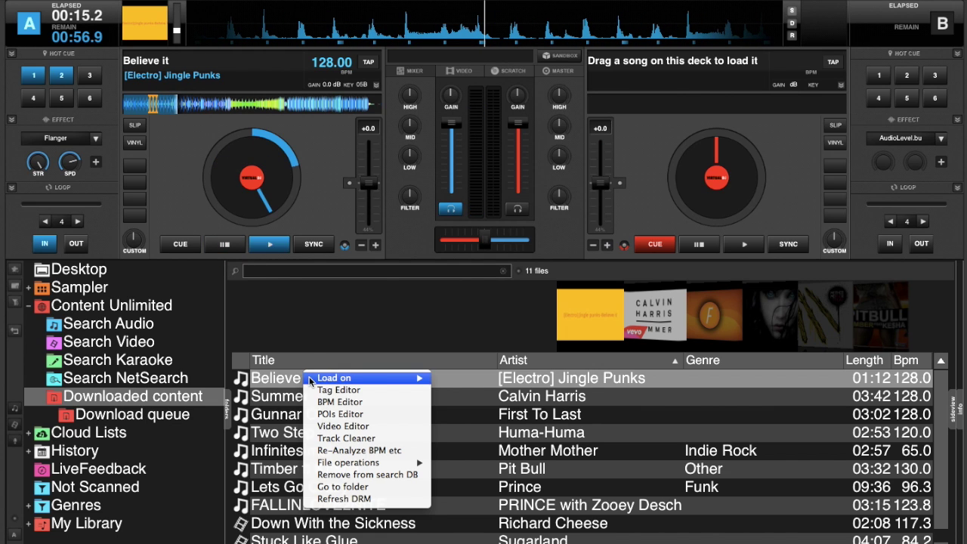
pyautogui.click(334, 416)
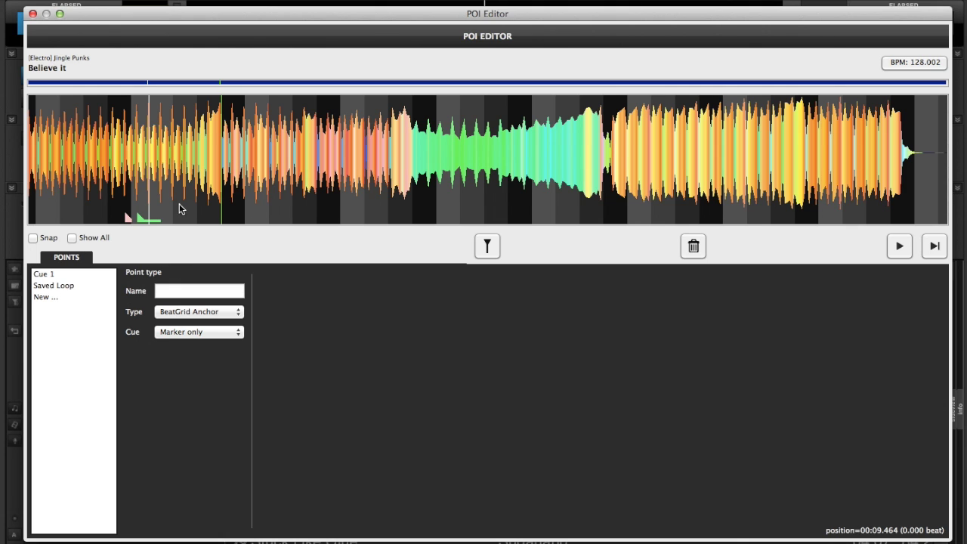
pyautogui.click(64, 276)
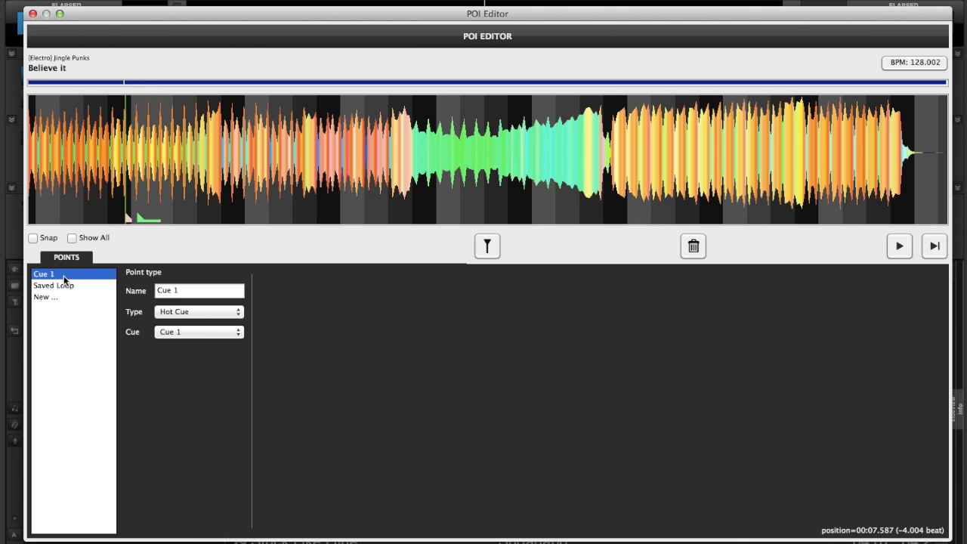
pyautogui.click(693, 247)
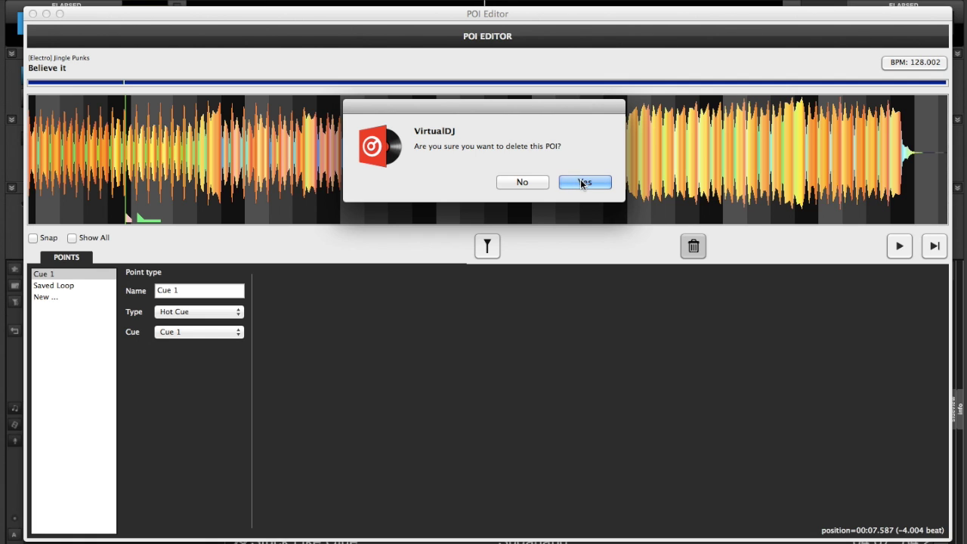
pyautogui.click(583, 182)
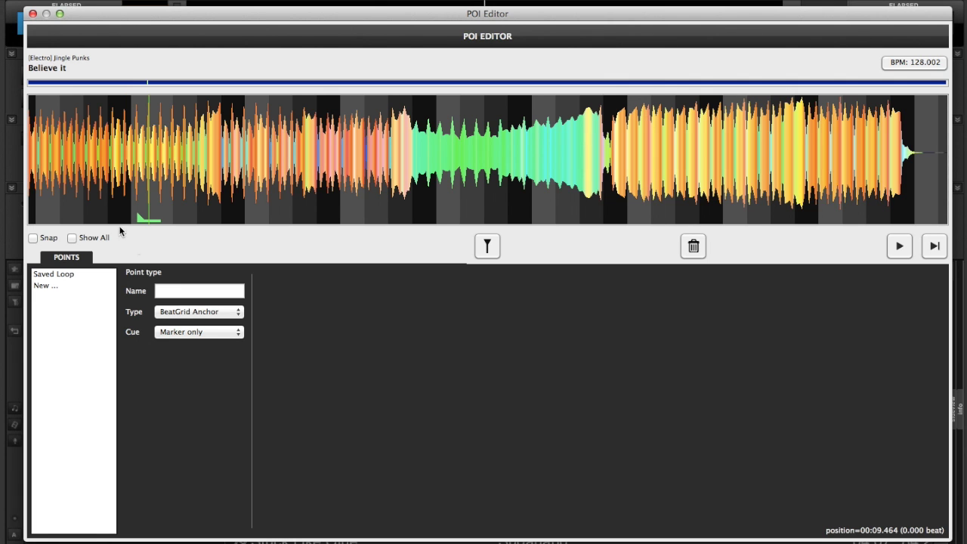
# Change the Saved Loop point's type to Action, leaving its macro empty.
pyautogui.click(66, 276)
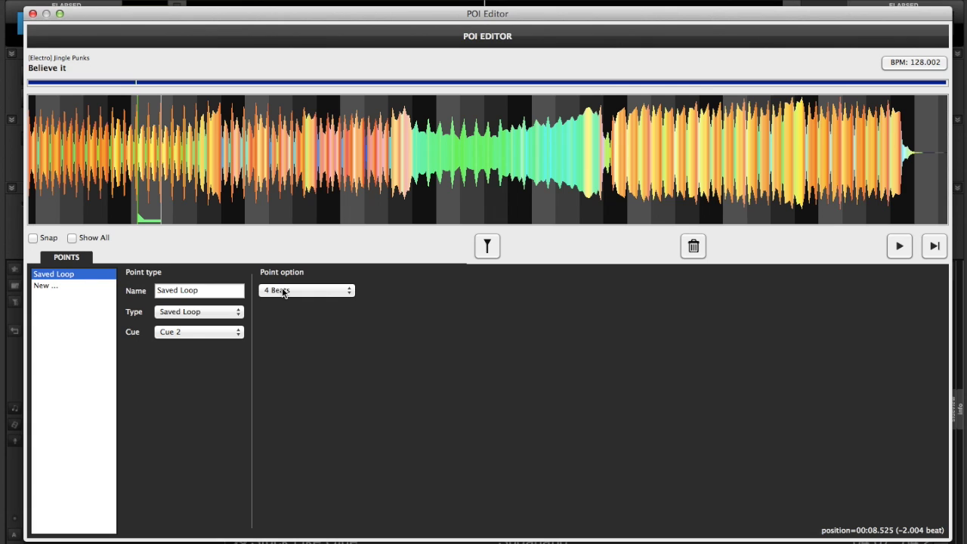
pyautogui.click(240, 312)
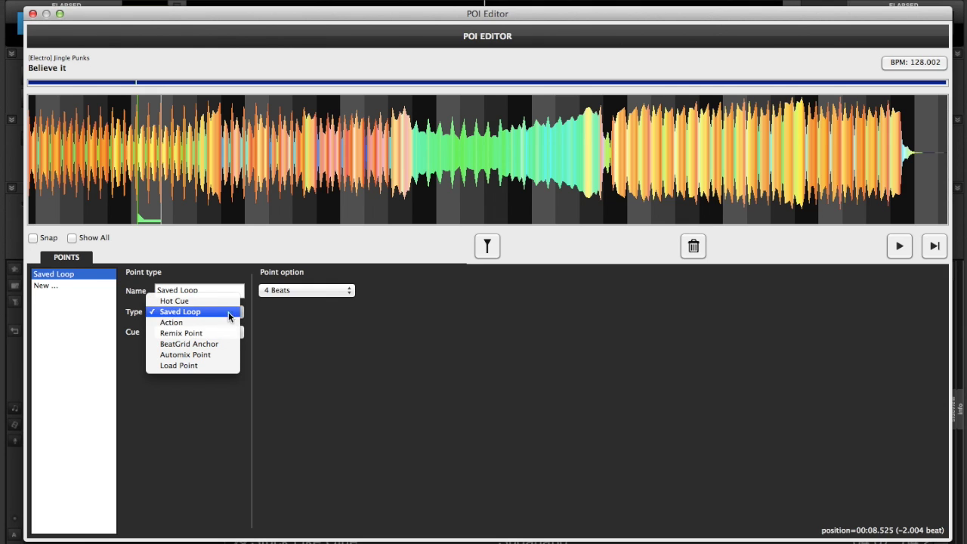
pyautogui.click(202, 322)
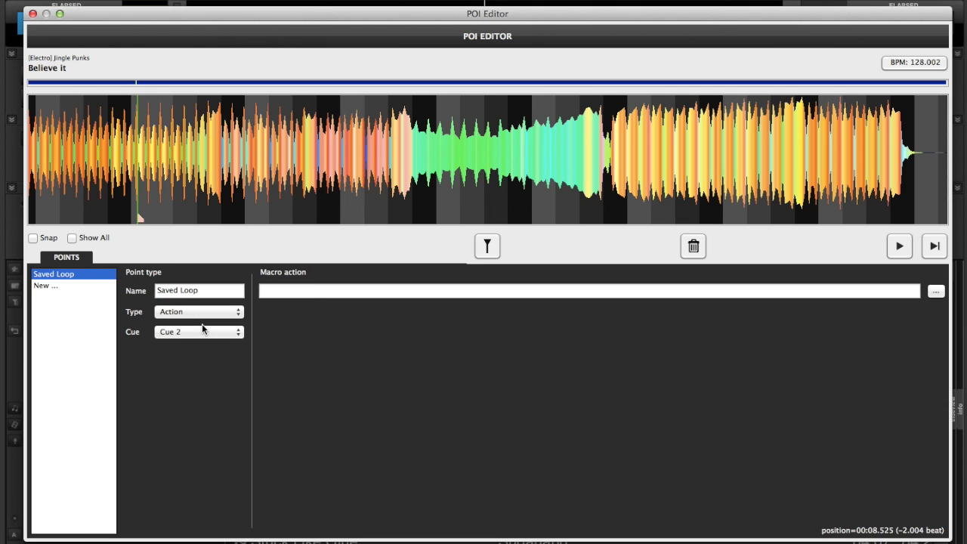
pyautogui.click(309, 293)
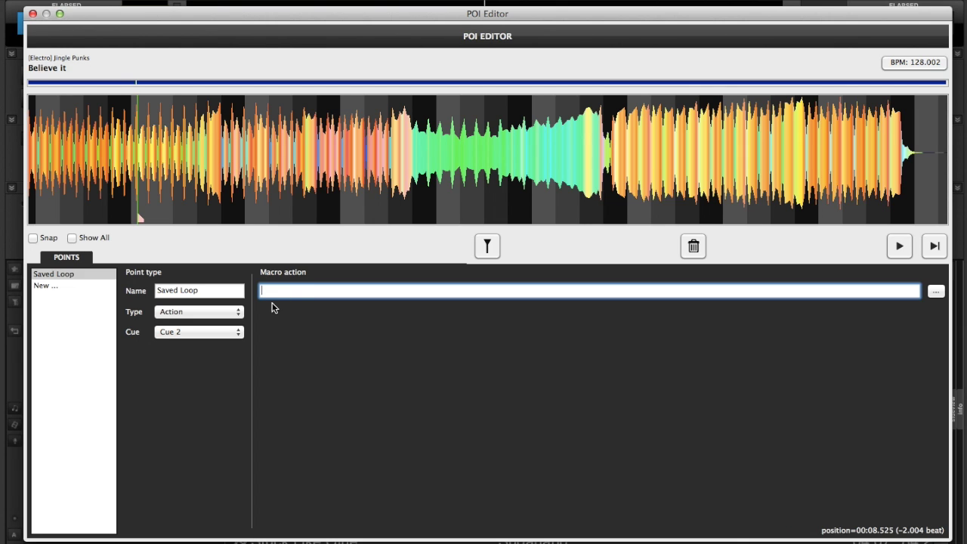
pyautogui.click(240, 312)
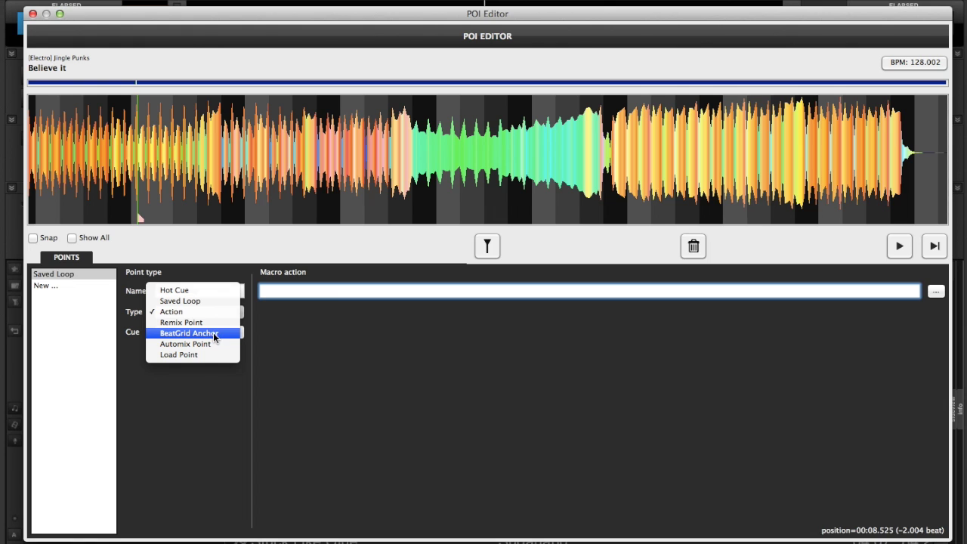
# Make the Saved Loop a BeatGrid Anchor, nudge it to 00:08.518, and uncheck Show All.
pyautogui.click(215, 337)
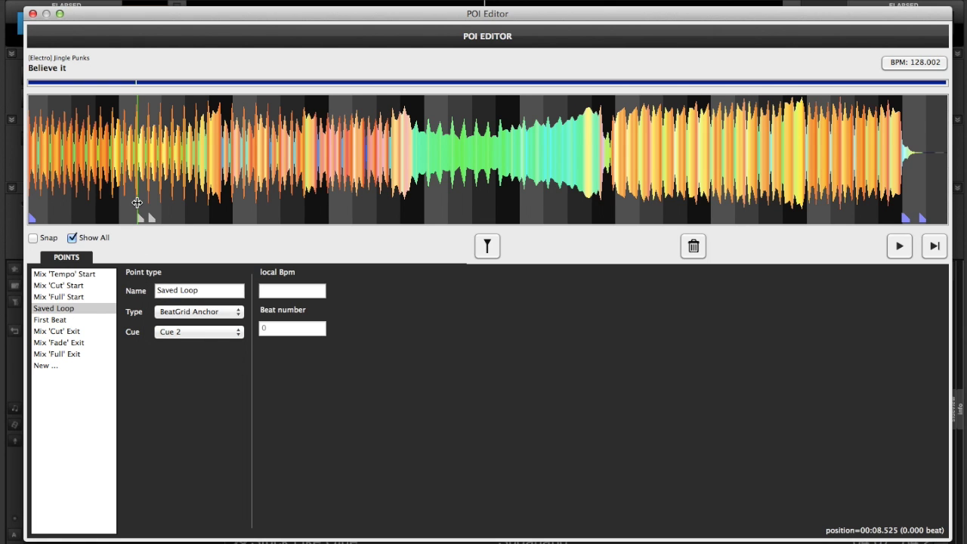
pyautogui.scroll(5, 181, 198)
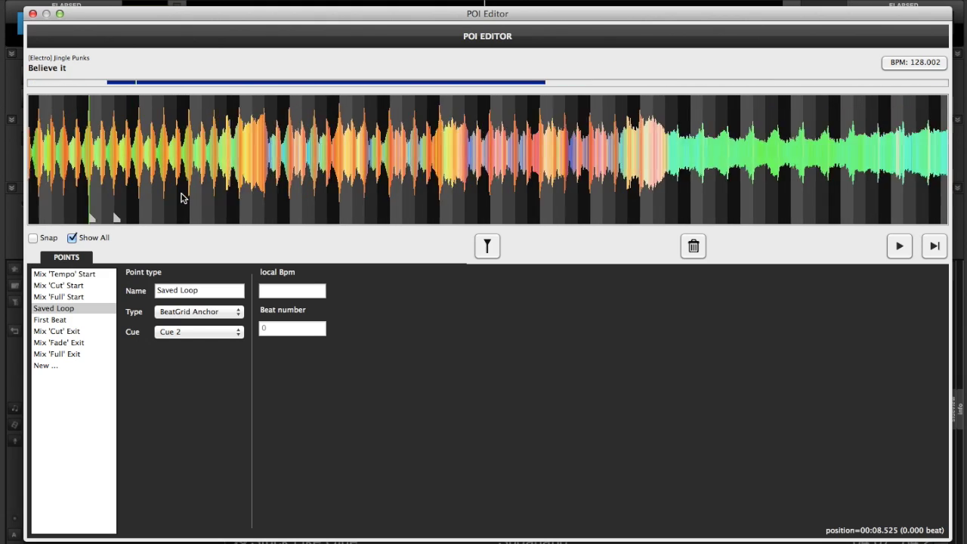
pyautogui.scroll(3, 181, 198)
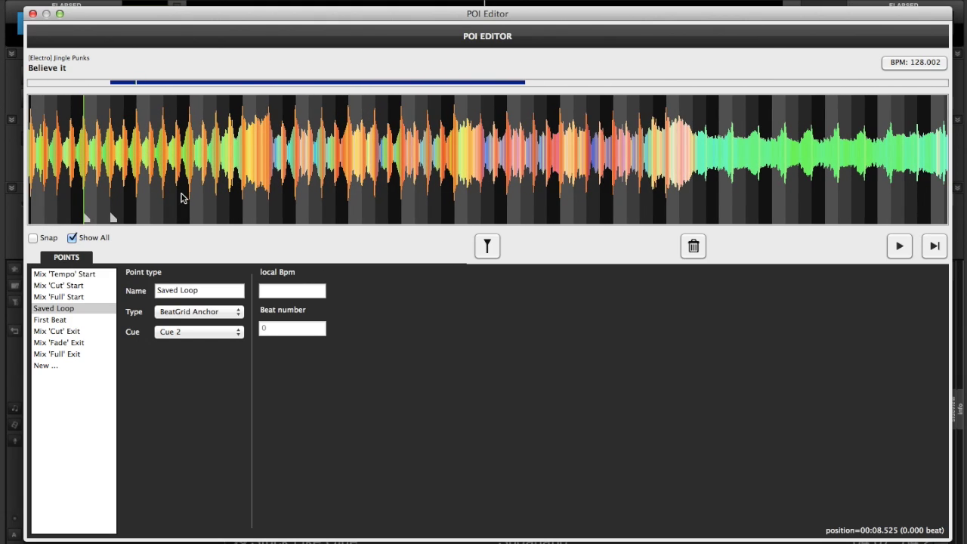
pyautogui.moveTo(84, 199); pyautogui.dragTo(91, 204)
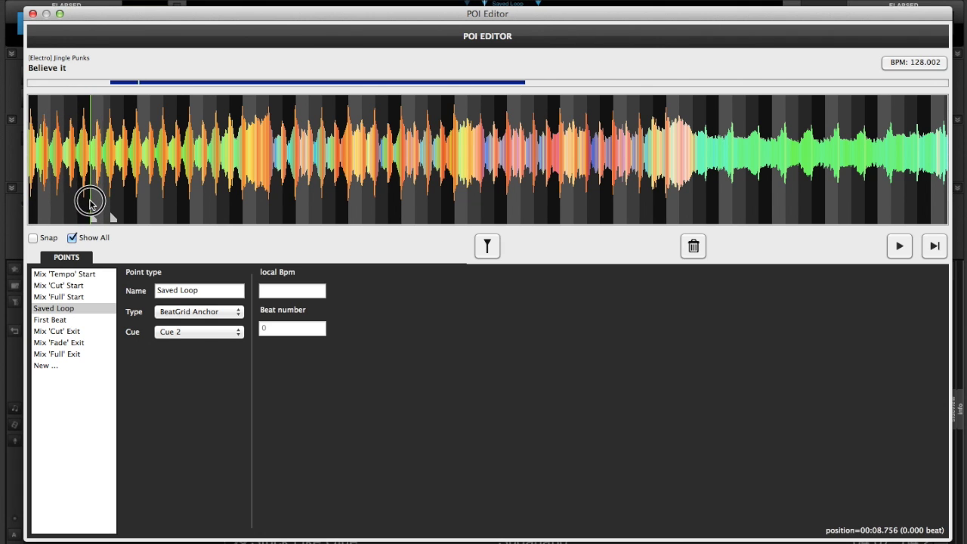
pyautogui.moveTo(90, 203); pyautogui.dragTo(84, 202)
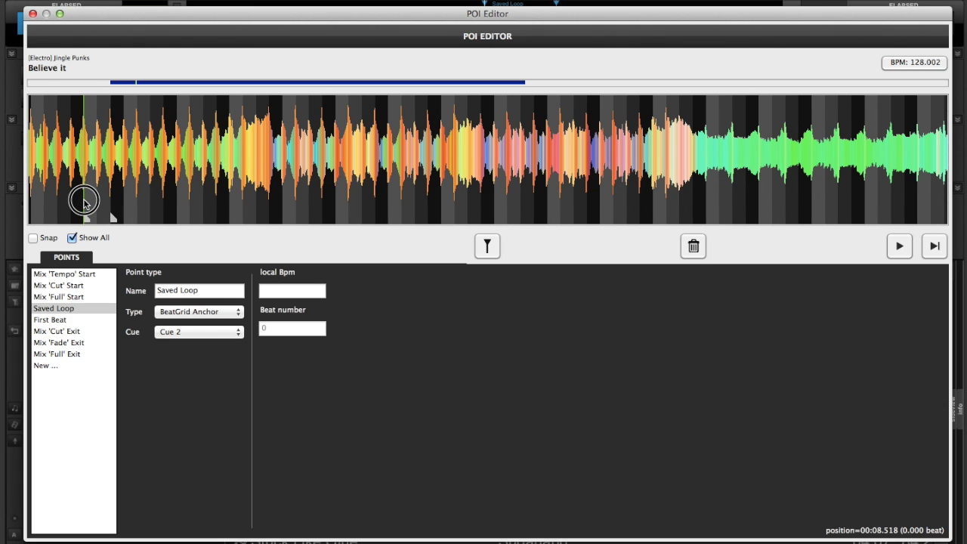
pyautogui.moveTo(84, 203); pyautogui.dragTo(84, 201)
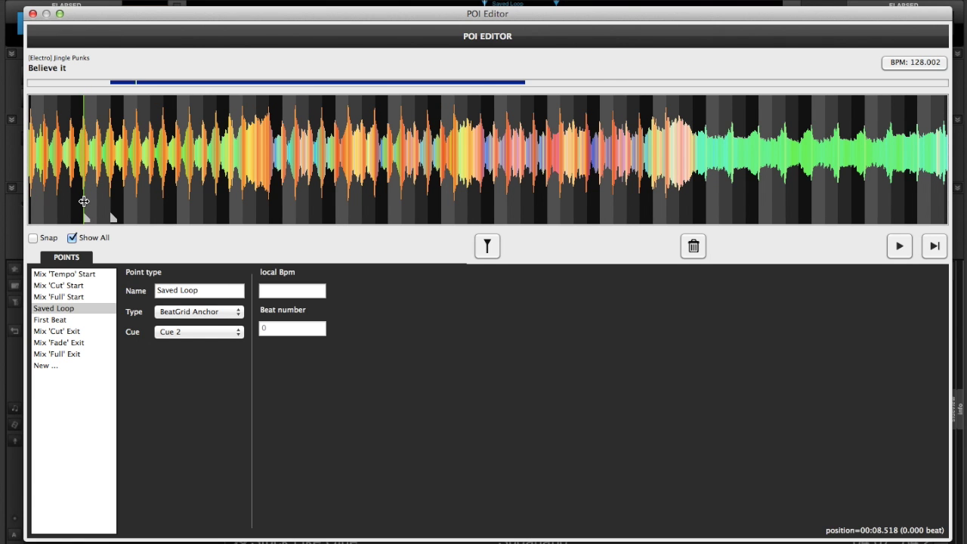
pyautogui.scroll(5, 91, 182)
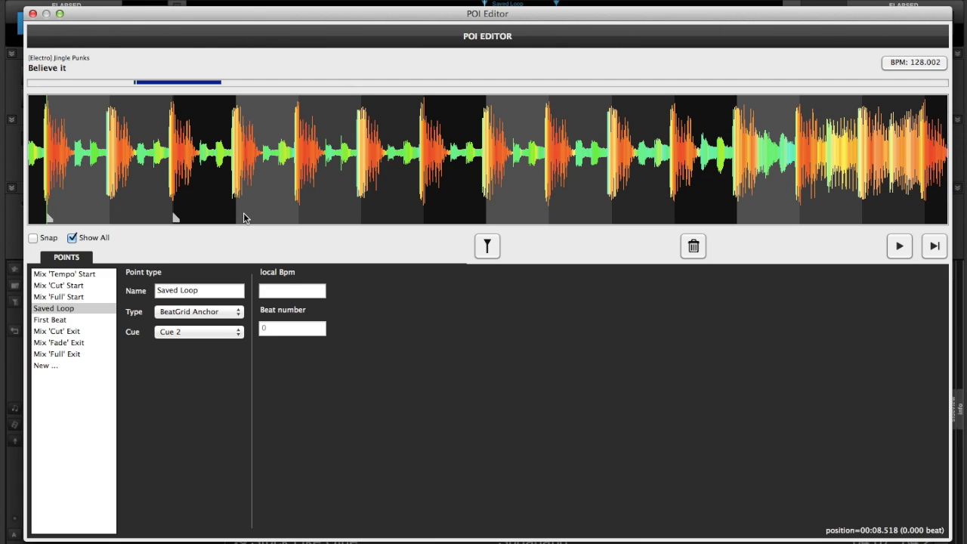
pyautogui.click(72, 240)
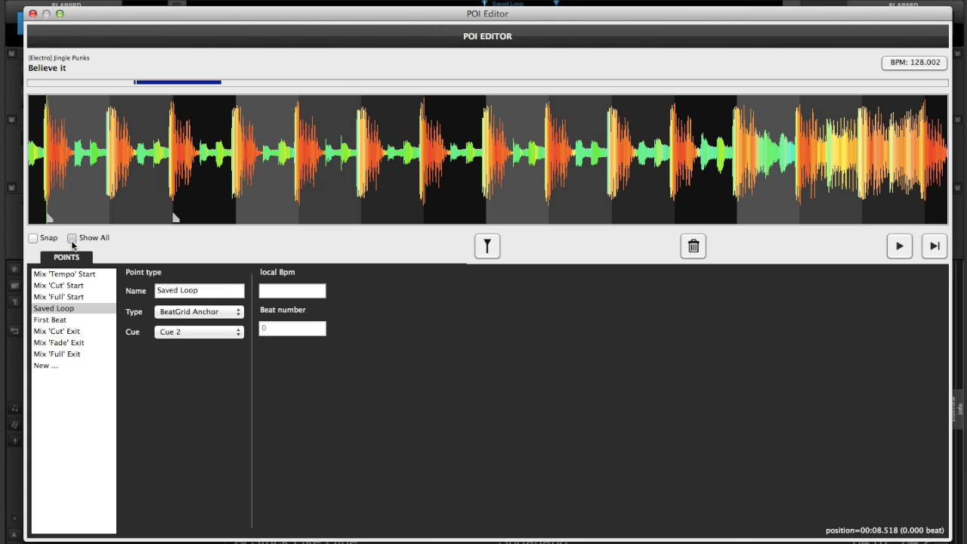
# Add a new Load Point named 'Load 1', displayed as a marker only.
pyautogui.click(240, 316)
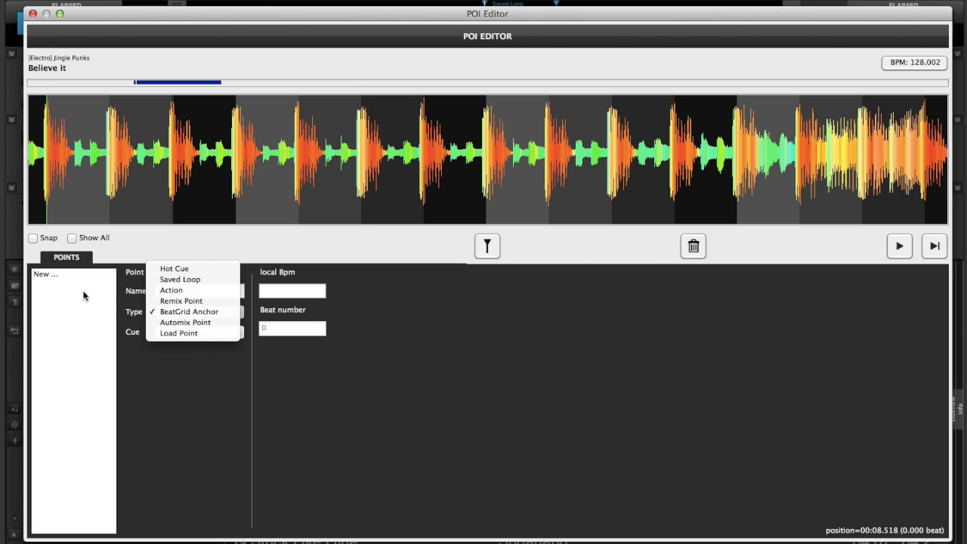
pyautogui.click(66, 277)
pyautogui.click(53, 277)
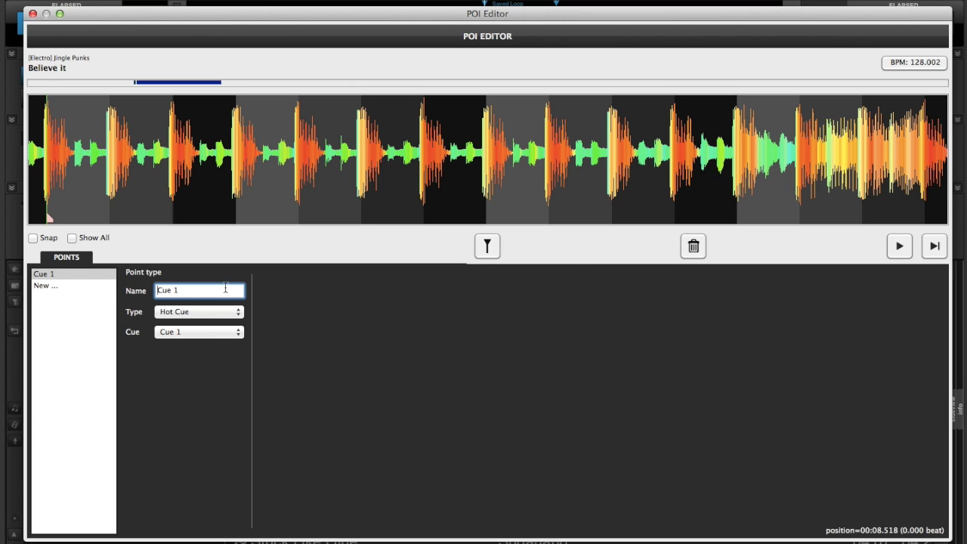
pyautogui.click(238, 316)
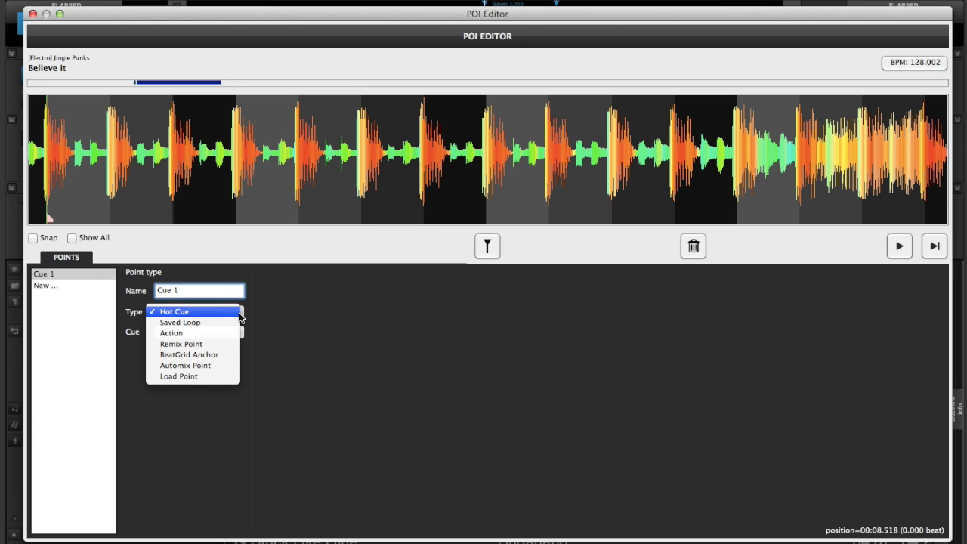
pyautogui.click(192, 379)
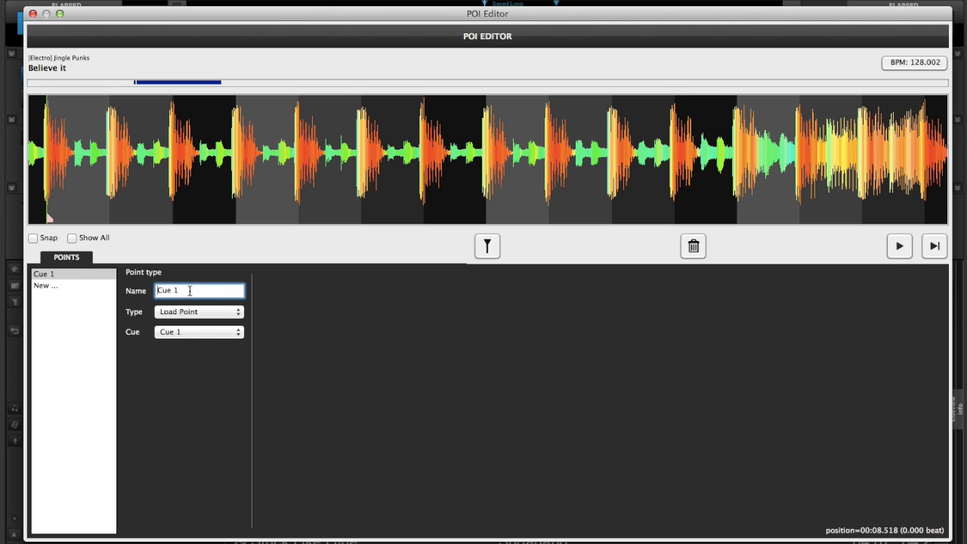
pyautogui.moveTo(189, 290); pyautogui.dragTo(116, 293)
pyautogui.write('Load 1')
pyautogui.click(239, 338)
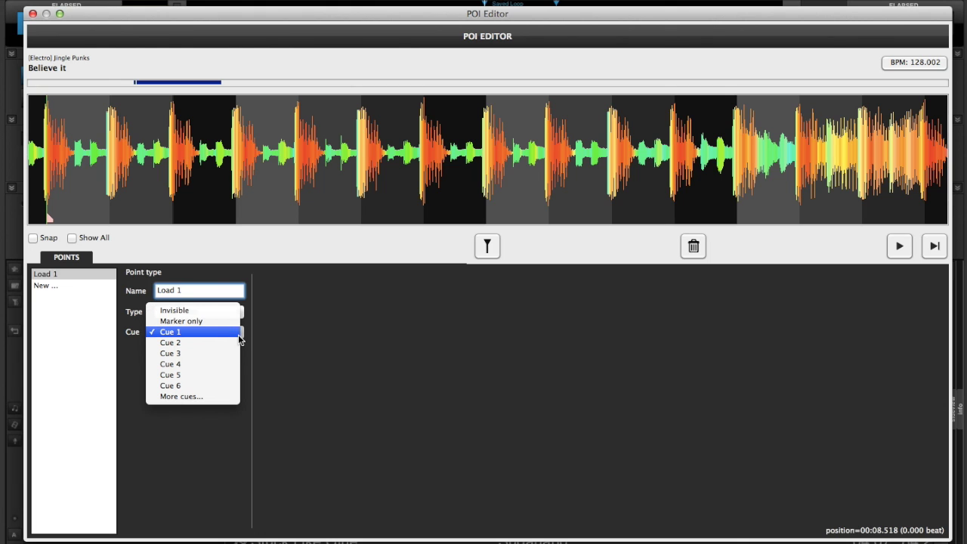
pyautogui.click(192, 320)
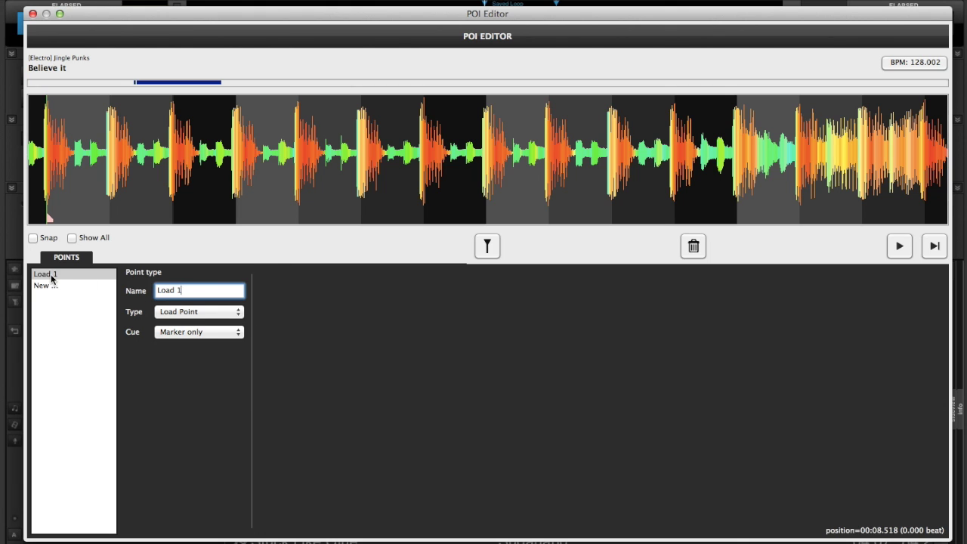
# Toggle Show All on and off, select Load 1, and close the POI Editor.
pyautogui.click(72, 238)
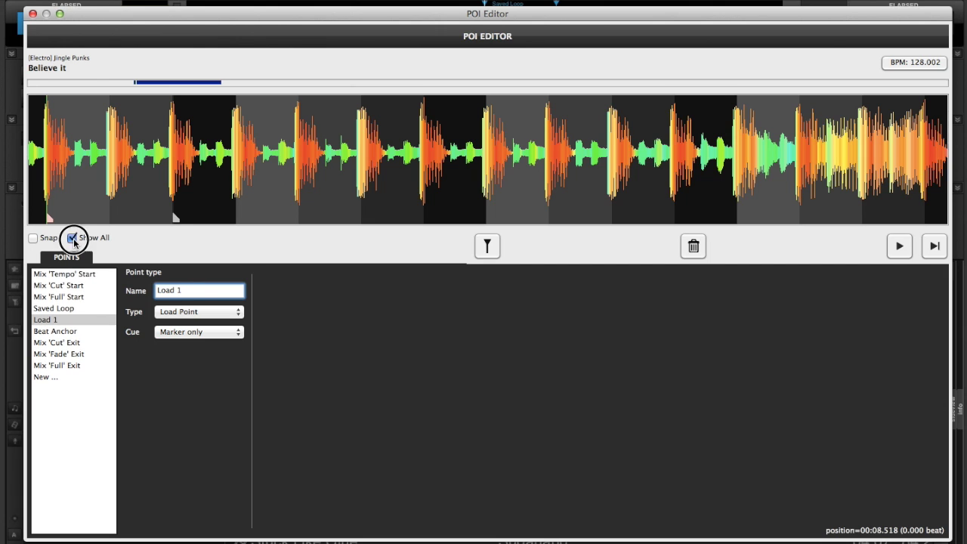
pyautogui.click(73, 238)
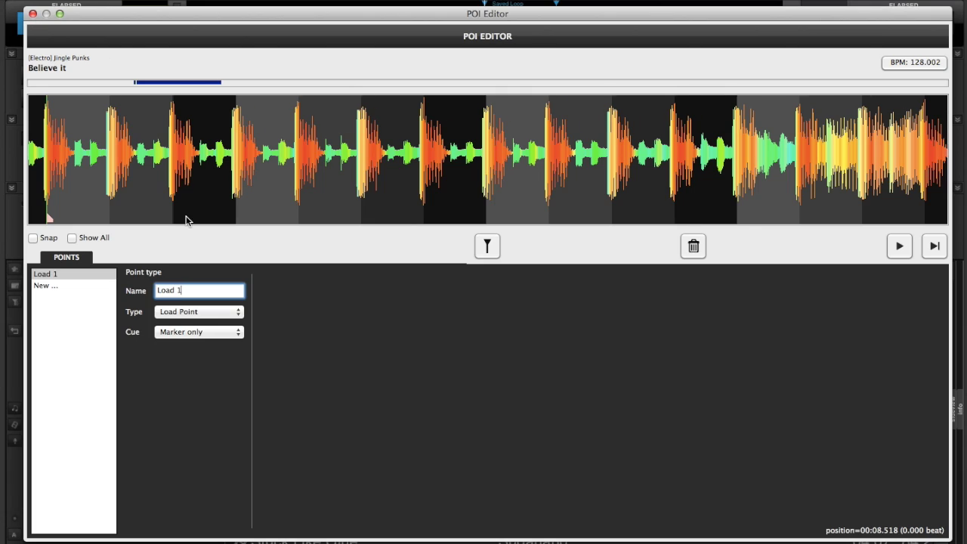
pyautogui.hscroll(-5, 187, 220)
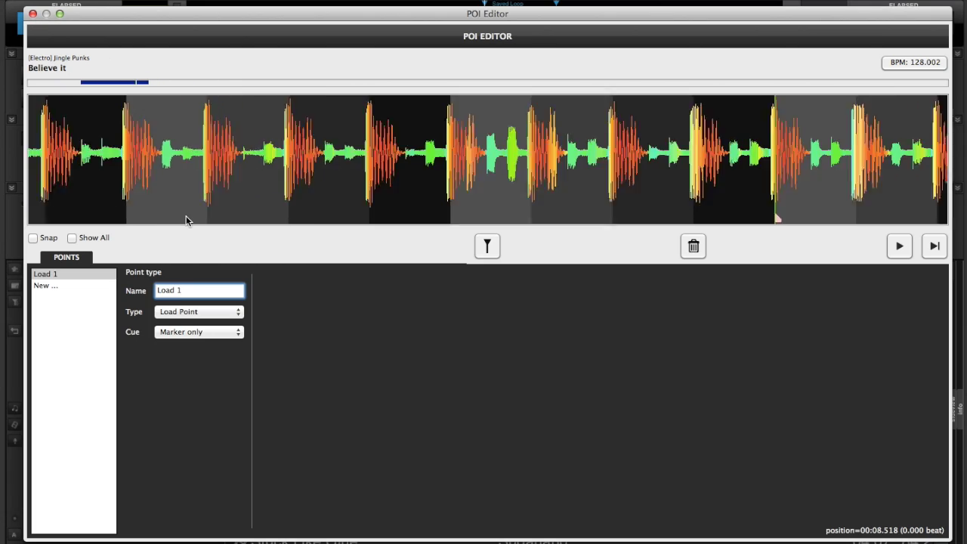
pyautogui.scroll(-5, 186, 219)
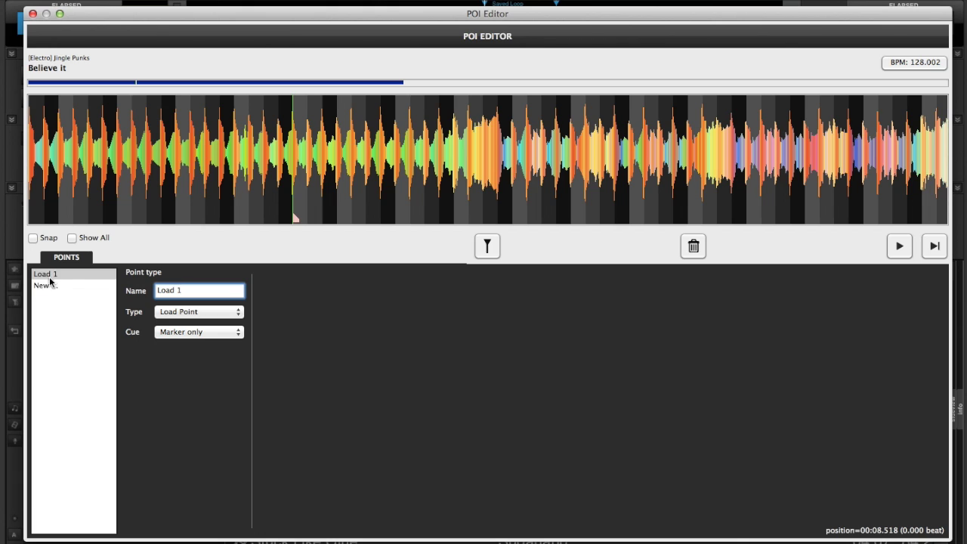
pyautogui.click(49, 276)
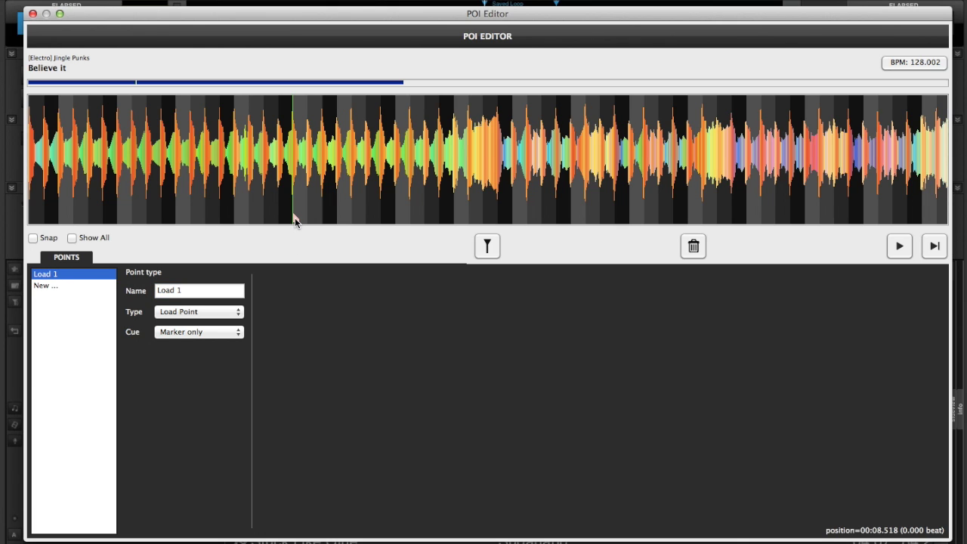
pyautogui.click(33, 14)
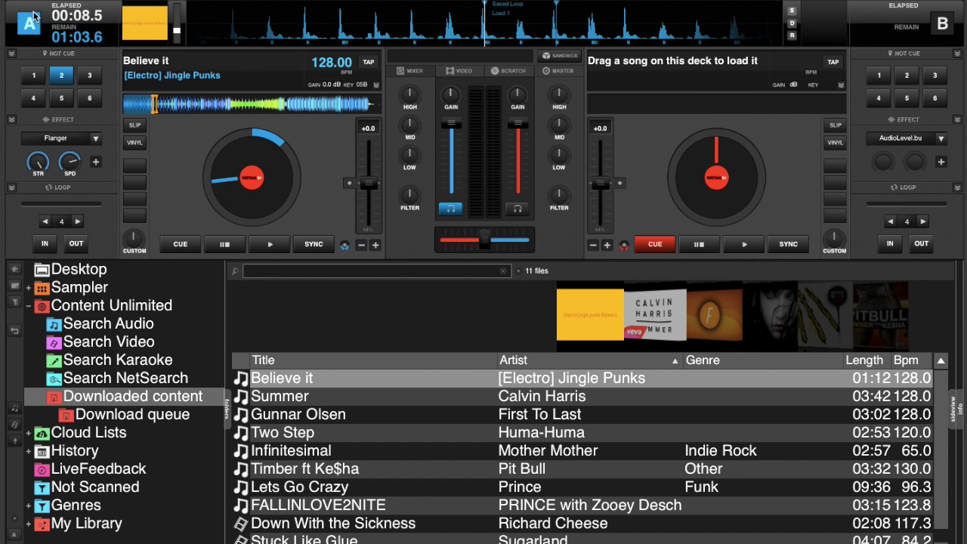
# Stop and unload deck A, then reload 'Believe it' onto it.
pyautogui.click(227, 246)
pyautogui.click(226, 246)
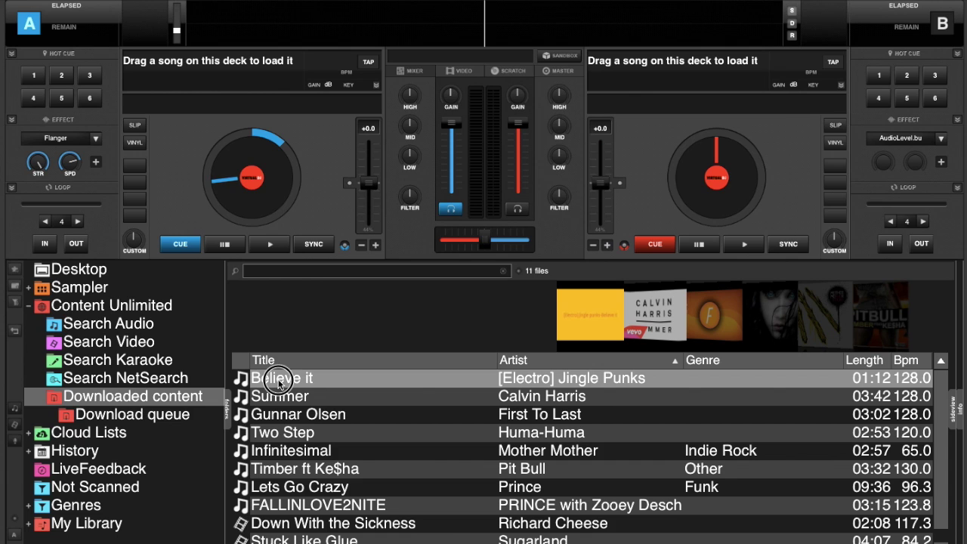
pyautogui.moveTo(279, 383); pyautogui.dragTo(248, 184)
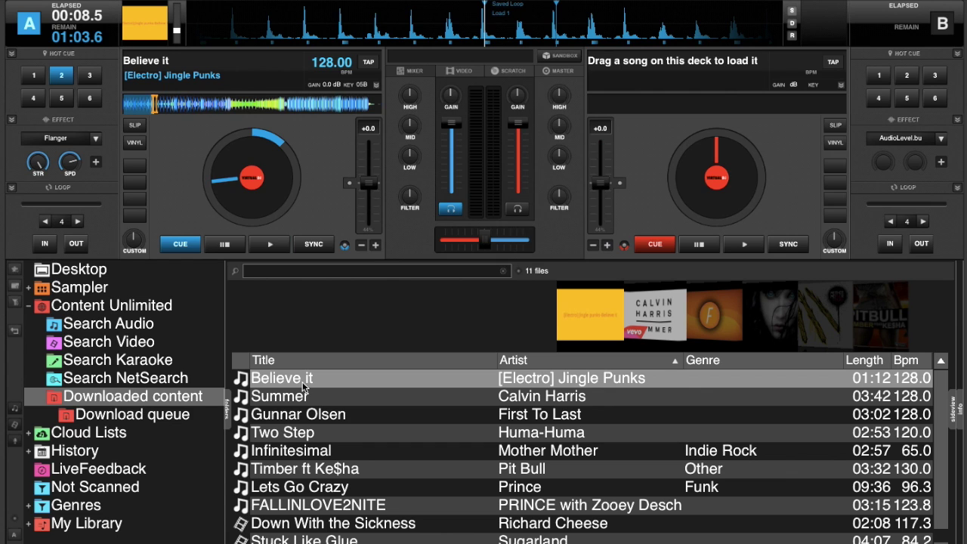
# Reopen the POIs Editor for 'Believe it' and set its unnamed point at 00:00.054 to Load Point.
pyautogui.rightClick(303, 387)
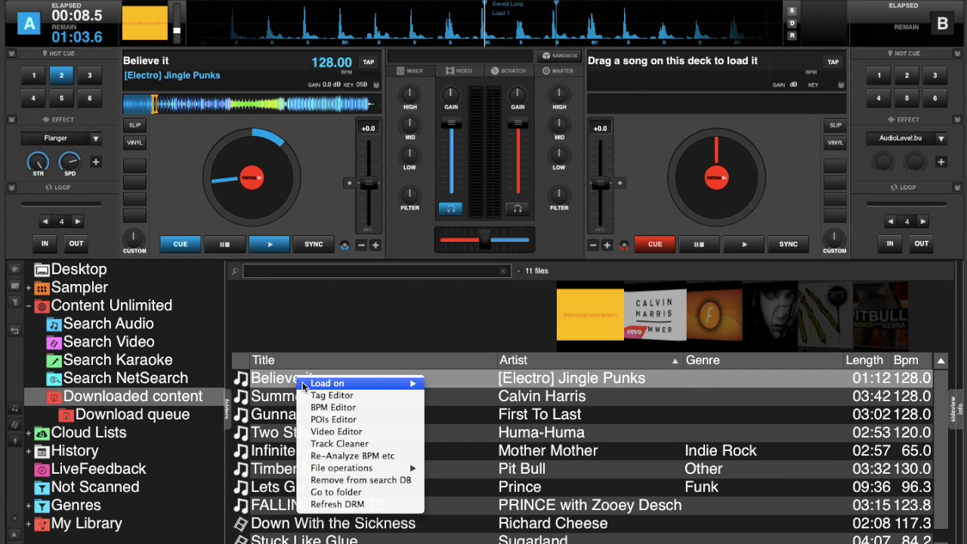
pyautogui.click(330, 419)
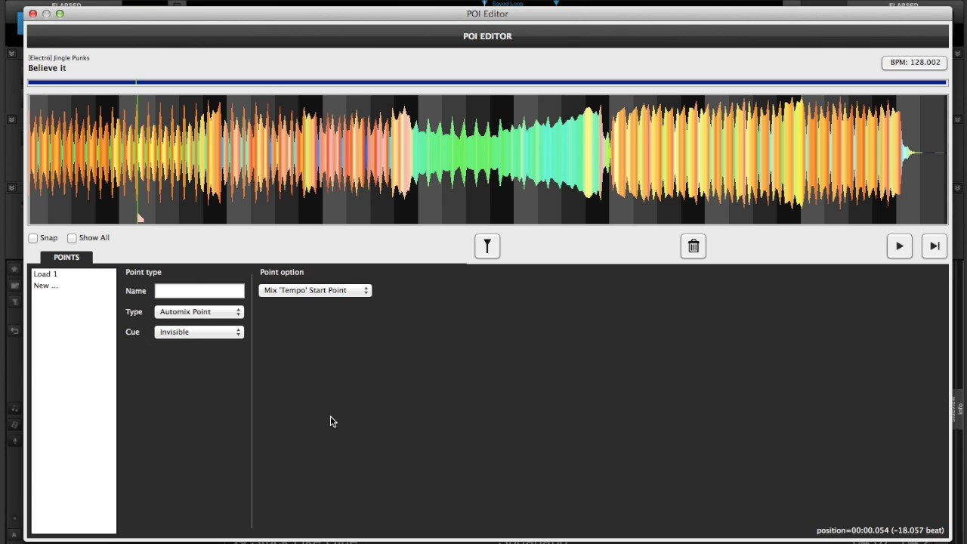
pyautogui.click(241, 314)
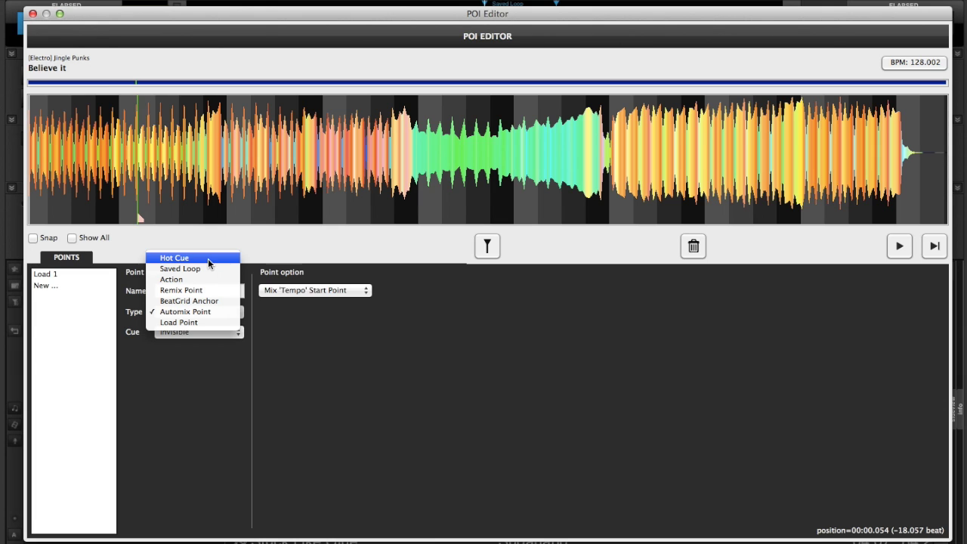
pyautogui.click(174, 322)
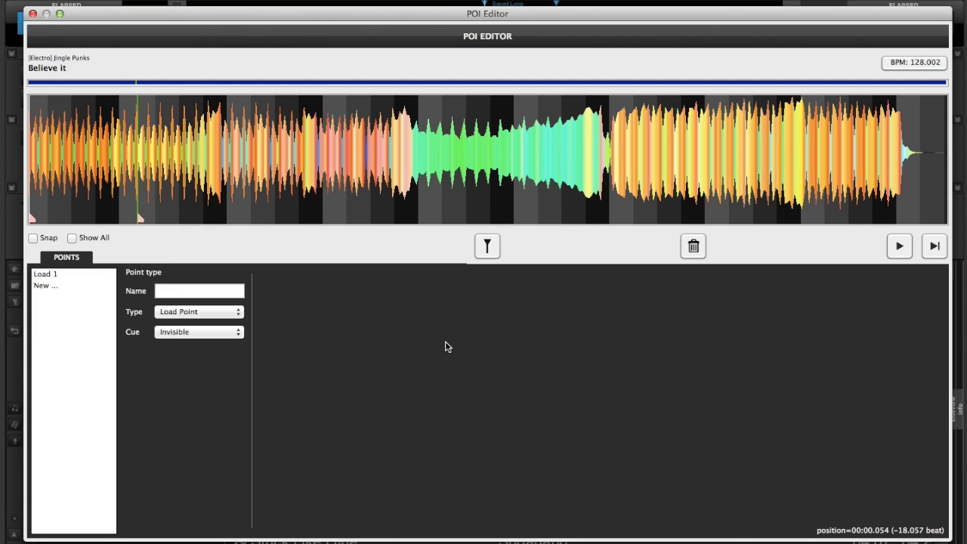
pyautogui.scroll(6, 384, 143)
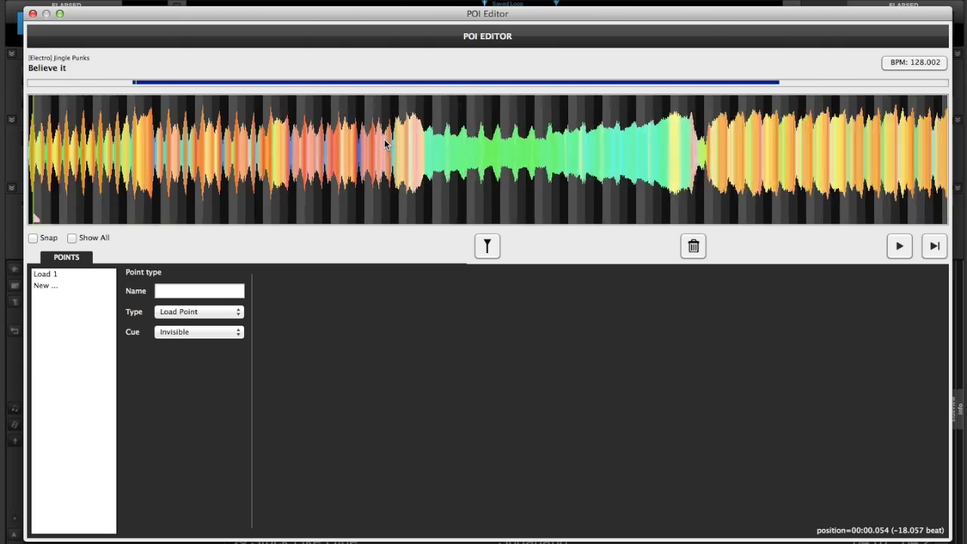
pyautogui.scroll(-6, 384, 143)
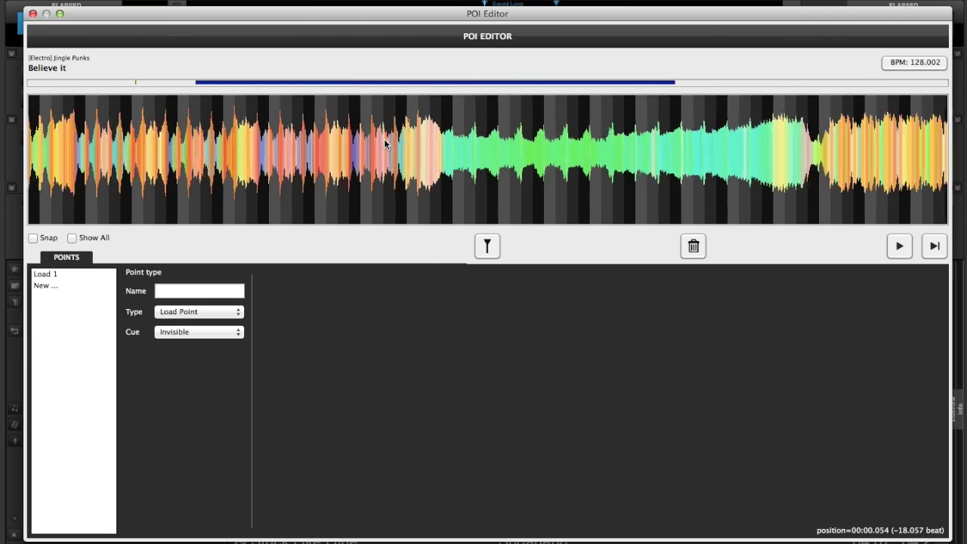